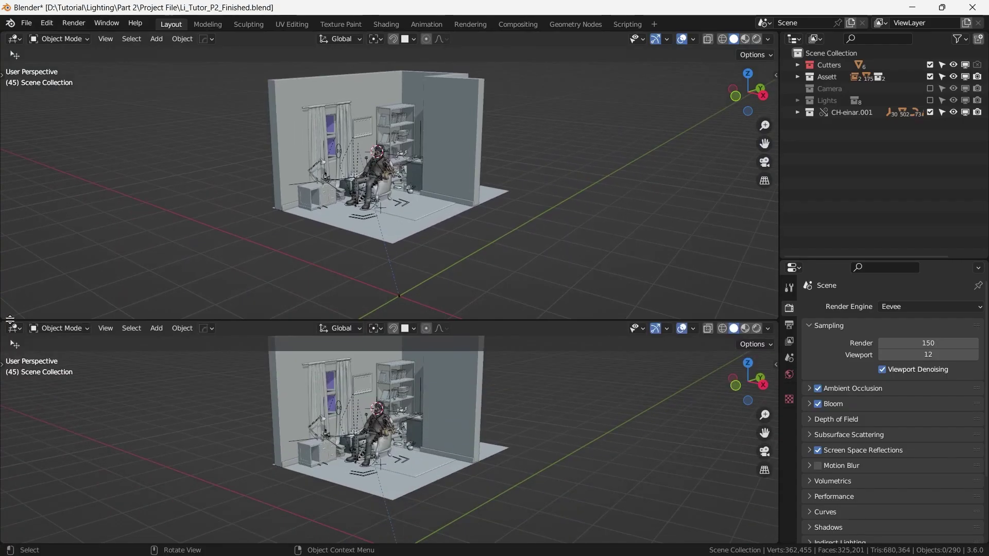
Enlarge the lower of the two stacked viewports showing the room scene
left_click_drag(10, 319, 10, 272)
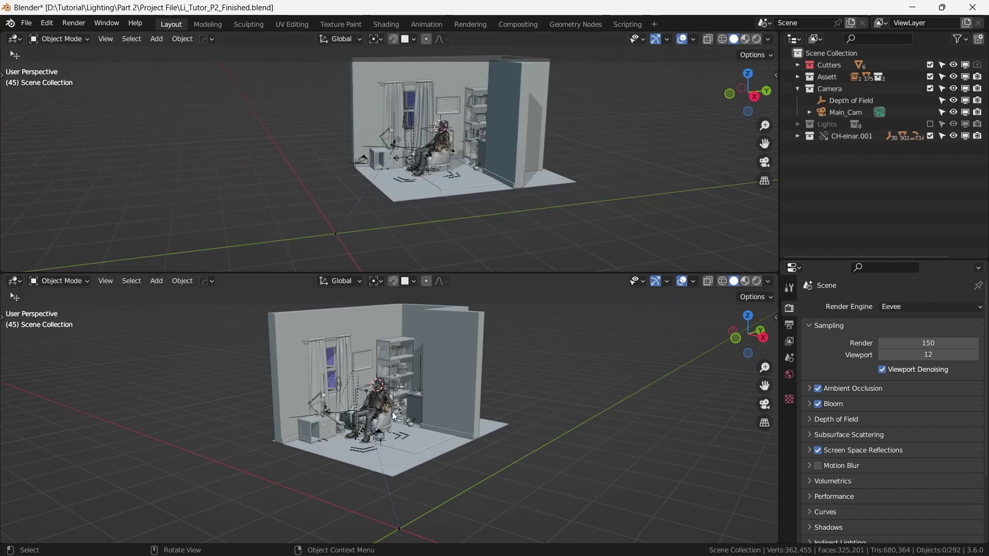
Show the camera view in the lower viewport and split it side by side
key("grave")
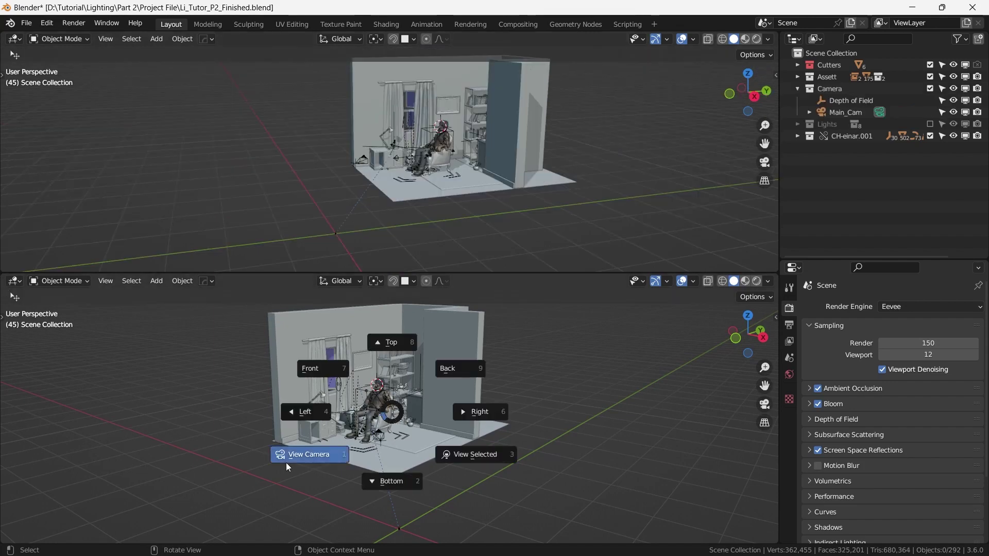
left_click(320, 457)
left_click_drag(772, 278, 311, 356)
Turn the right half of the lower area into a Shader Editor
scroll(149, 417, "up", 6)
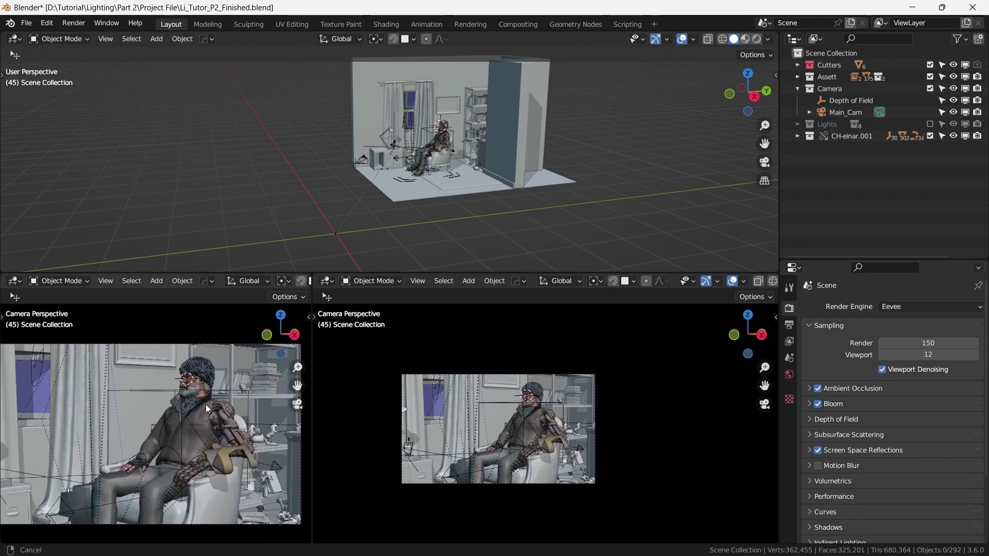
left_click(327, 284)
left_click(363, 389)
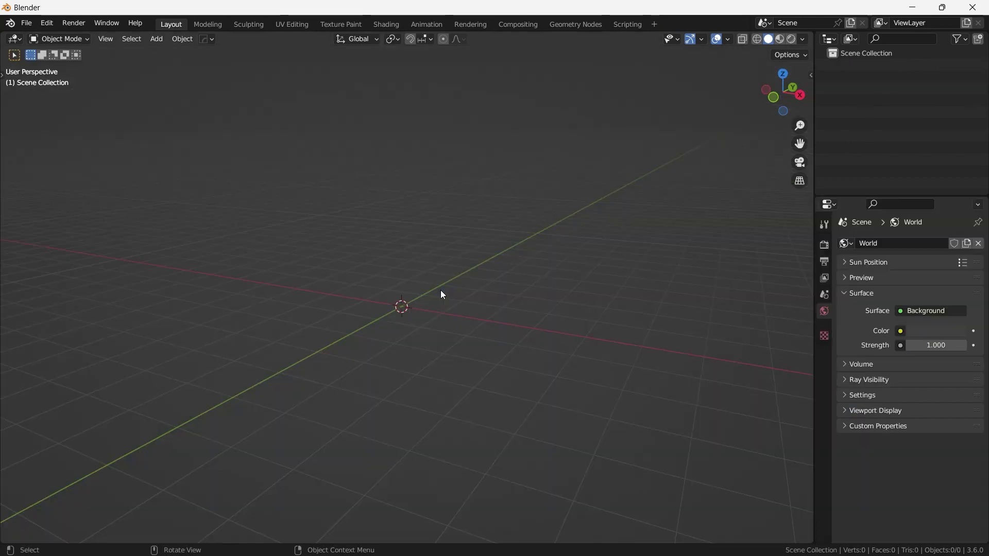
key("shift+a")
Add a monkey head, shade it smooth, subdivide it, and use Eevee
mouse_move(442, 292)
mouse_move(415, 441)
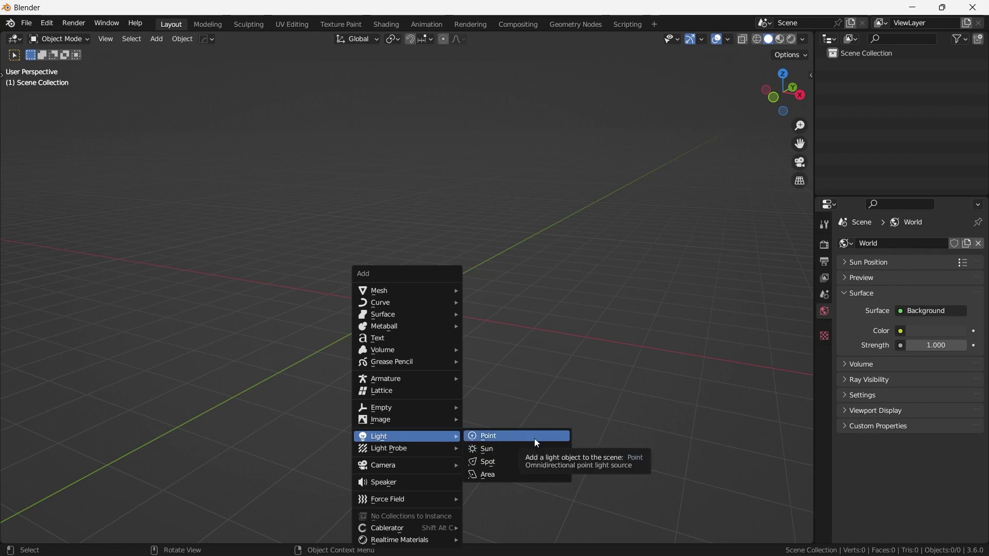
key("shift+a")
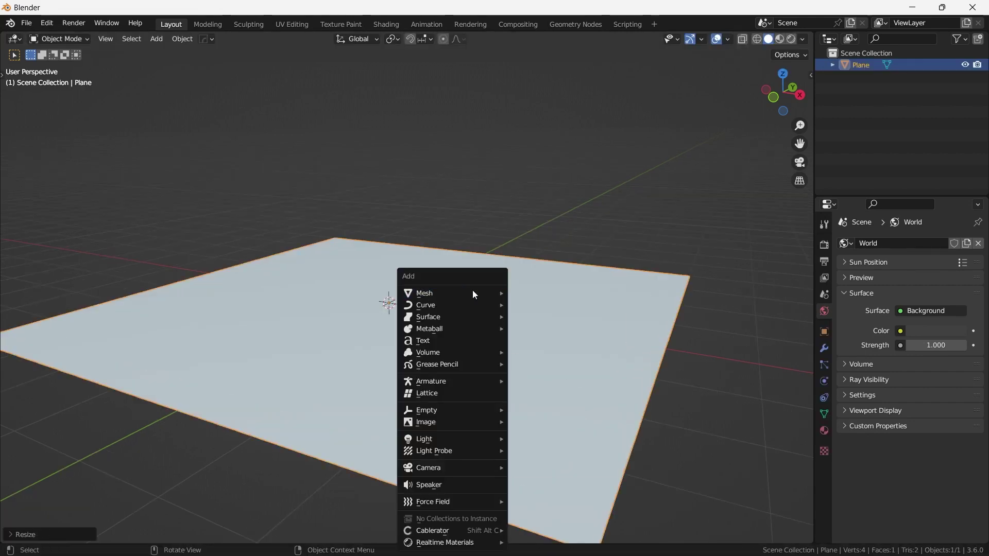
mouse_move(472, 289)
left_click(539, 418)
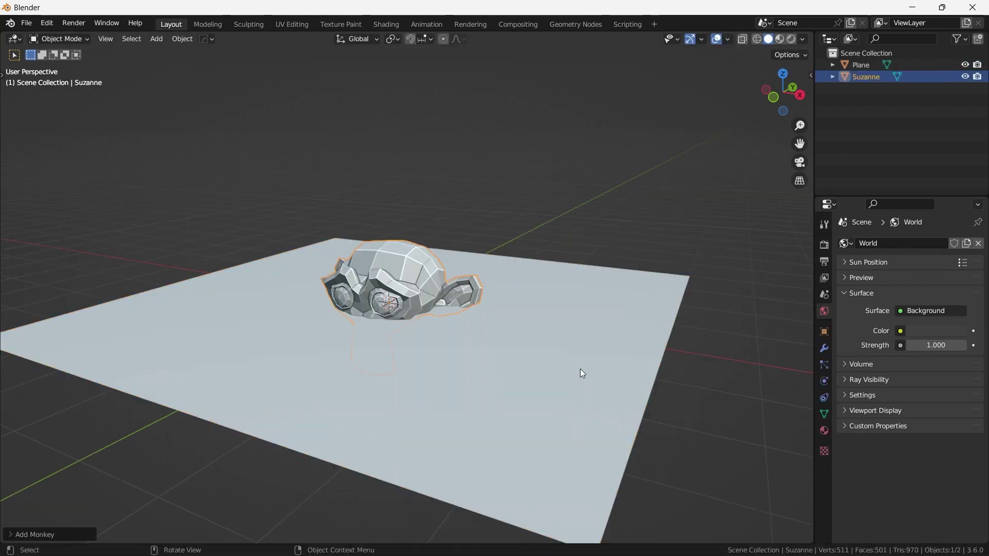
right_click(360, 302)
left_click(374, 314)
key("ctrl+1")
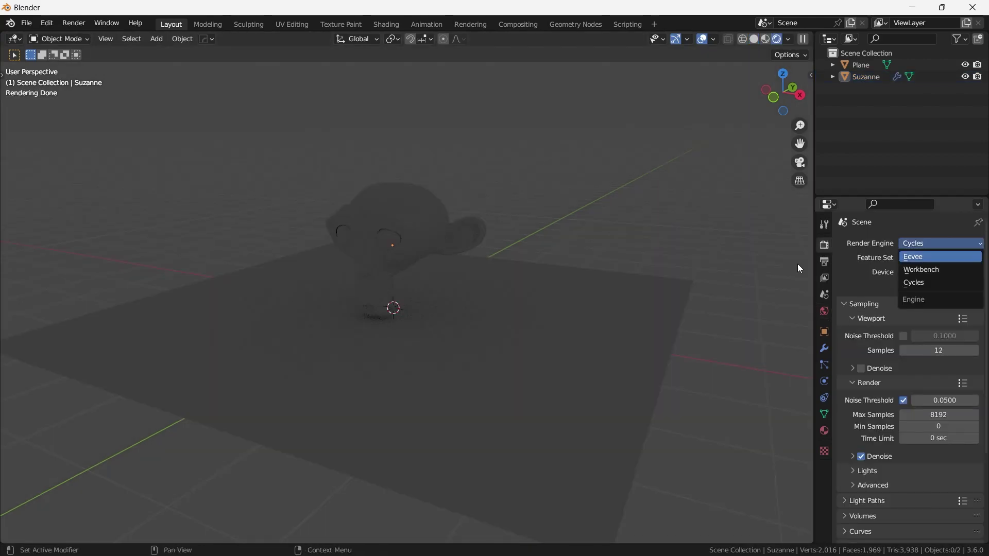
key("Return")
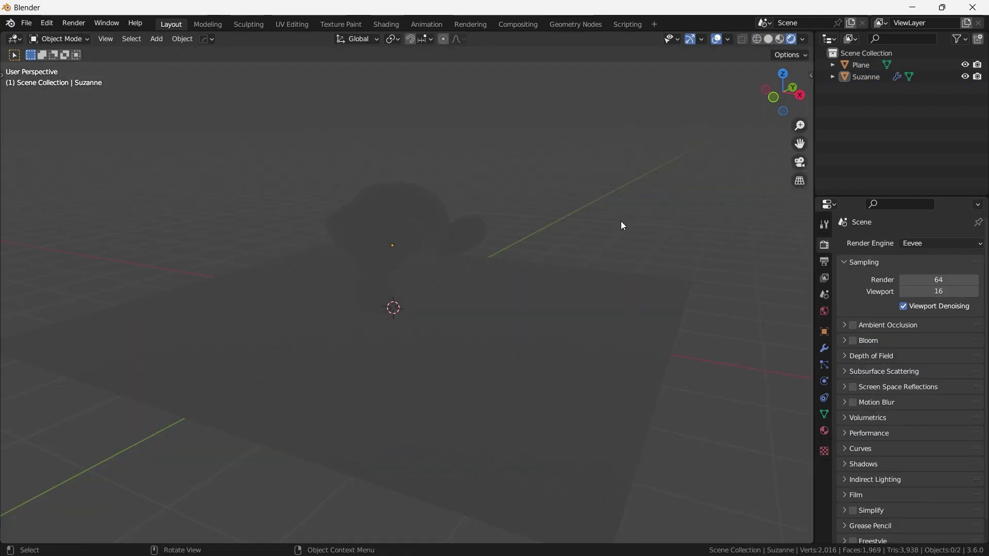
Add a sun light to the scene
key("shift+a")
mouse_move(585, 370)
left_click(675, 381)
scroll(503, 265, "down", 6)
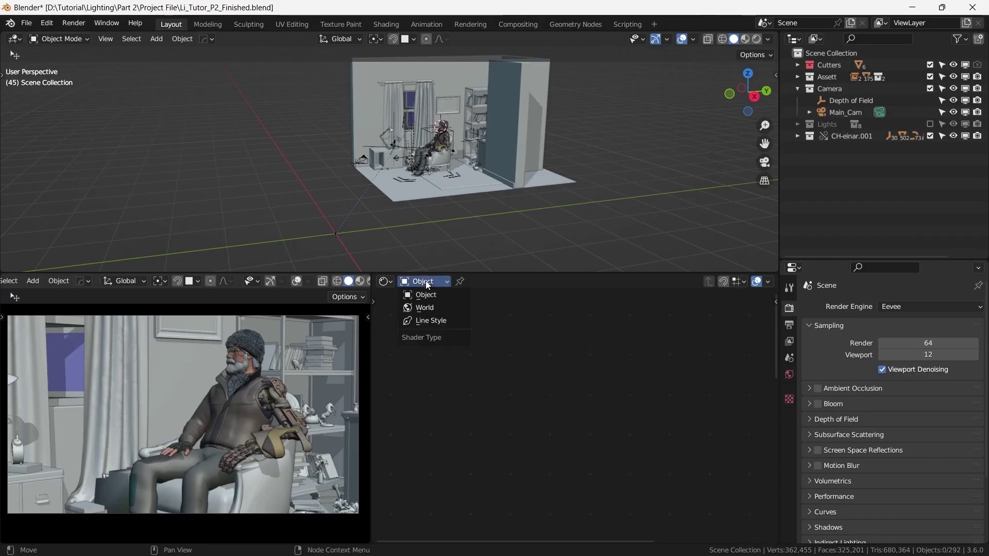
Show the World shader nodes and add an Environment Texture node via 'env' search
left_click(420, 294)
key("z")
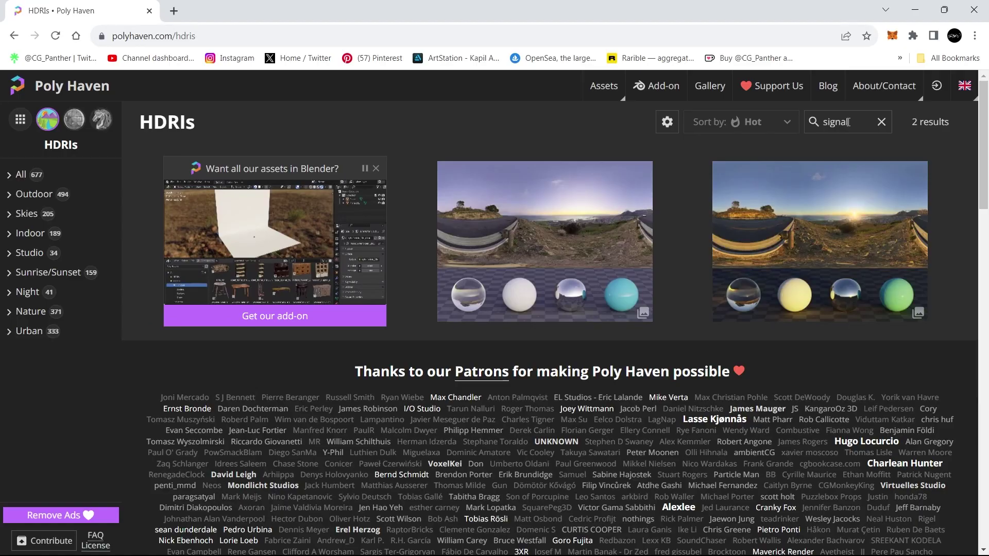
left_click(778, 259)
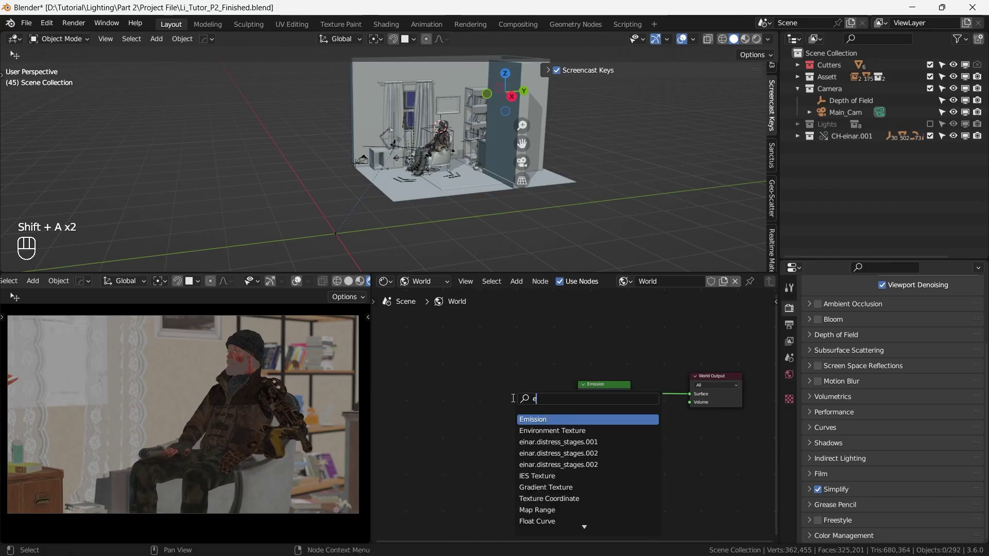
type("env")
key("Return")
Place the Environment Texture left of Emission and load signal_hill_sunrise_4k.hdr
left_click(410, 397)
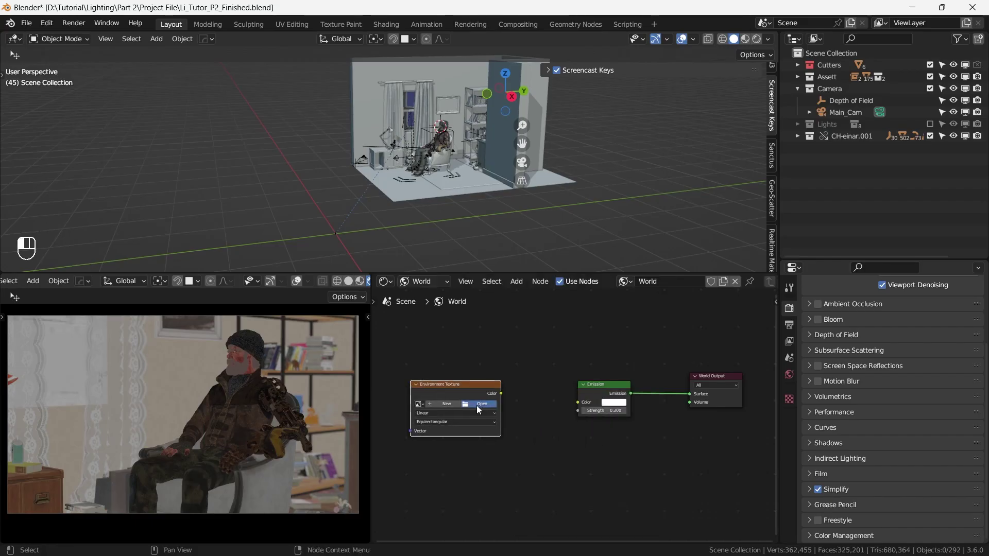
left_click(479, 413)
left_click(203, 391)
scroll(356, 323, "down", 2)
left_click(393, 355)
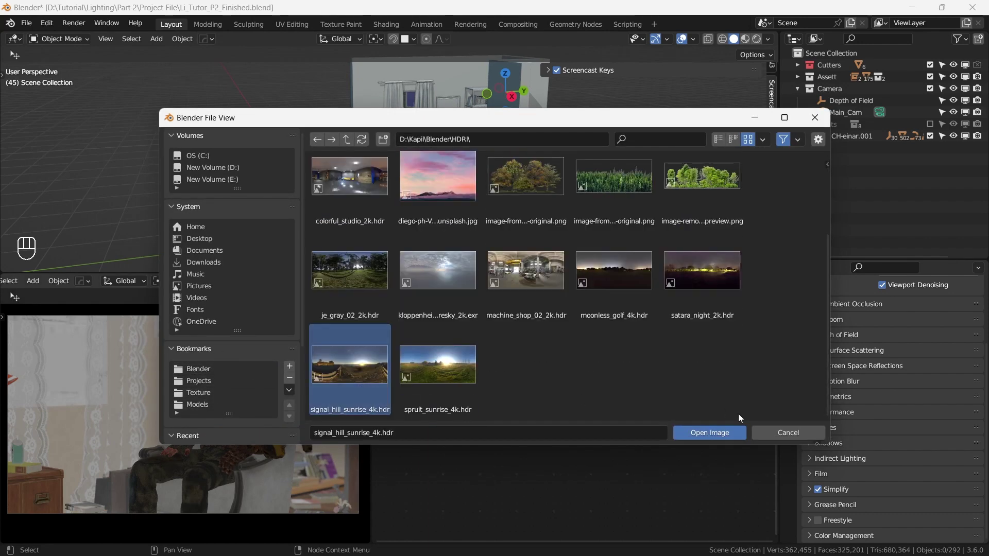
left_click(731, 431)
Add mapping controls with Ctrl+T and link the HDRI colour into Emission's Color
key("ctrl+t")
left_click_drag(499, 394, 572, 408)
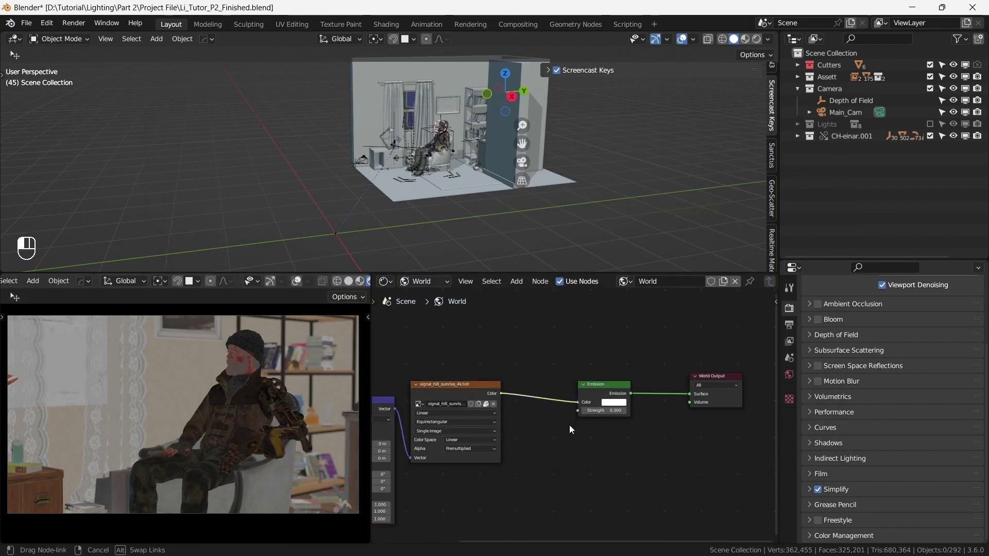
left_click_drag(549, 453, 577, 402)
scroll(579, 393, "up", 2)
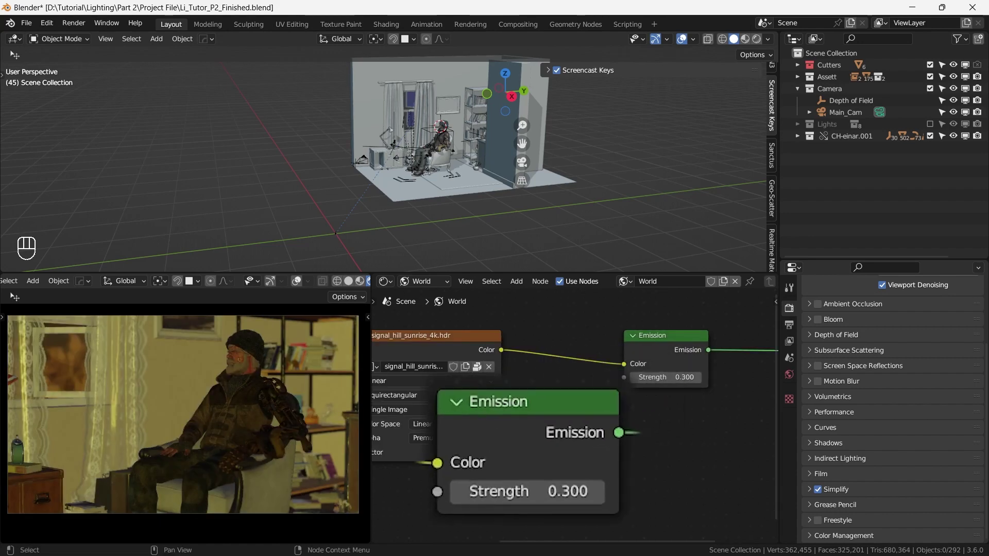
key("shift+a")
Drop a Multiply Mix node on the HDRI link with a pasted warm beige B colour
type("mix co")
key("Return")
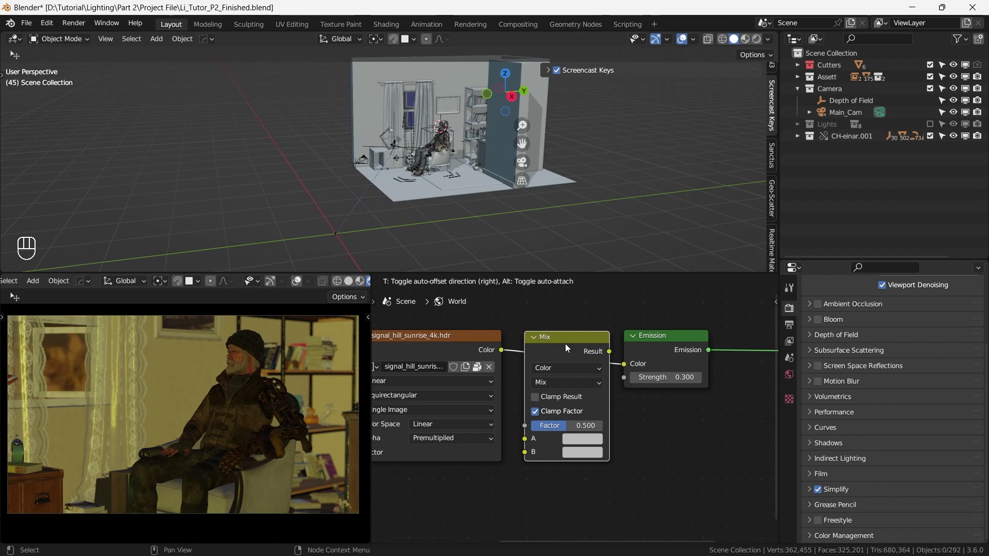
left_click(589, 344)
key("ctrl+v")
left_click(580, 382)
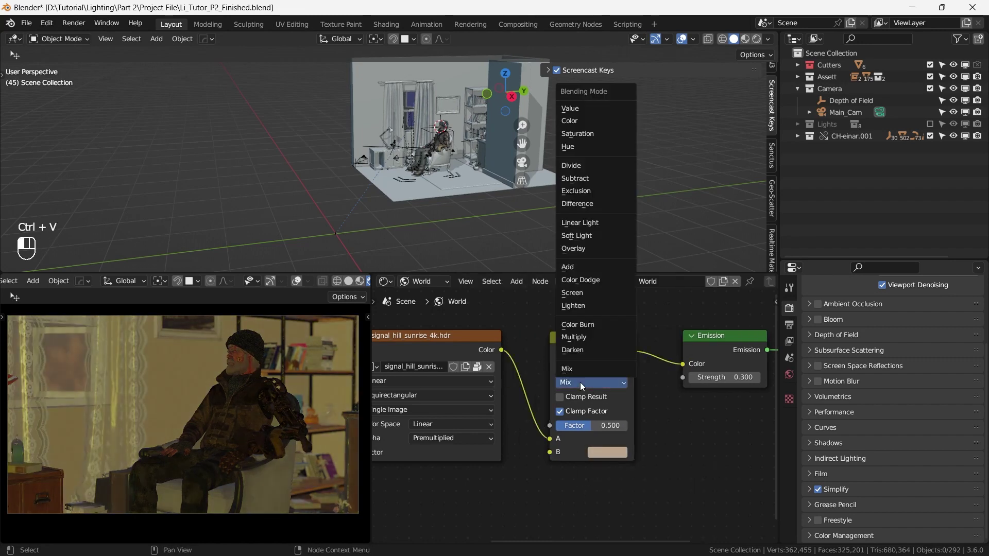
left_click(578, 337)
scroll(623, 412, "up", 3)
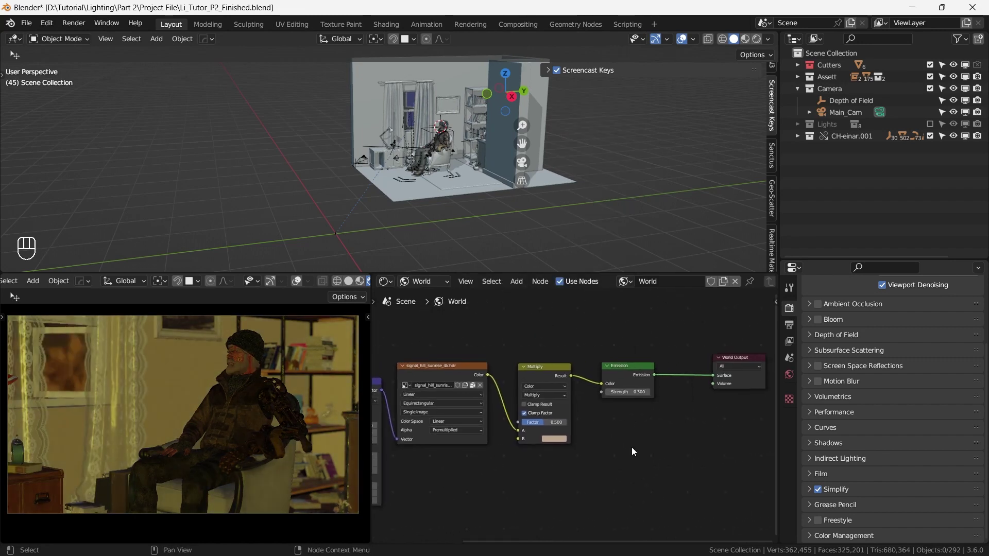
key("Return")
scroll(651, 443, "down", 5)
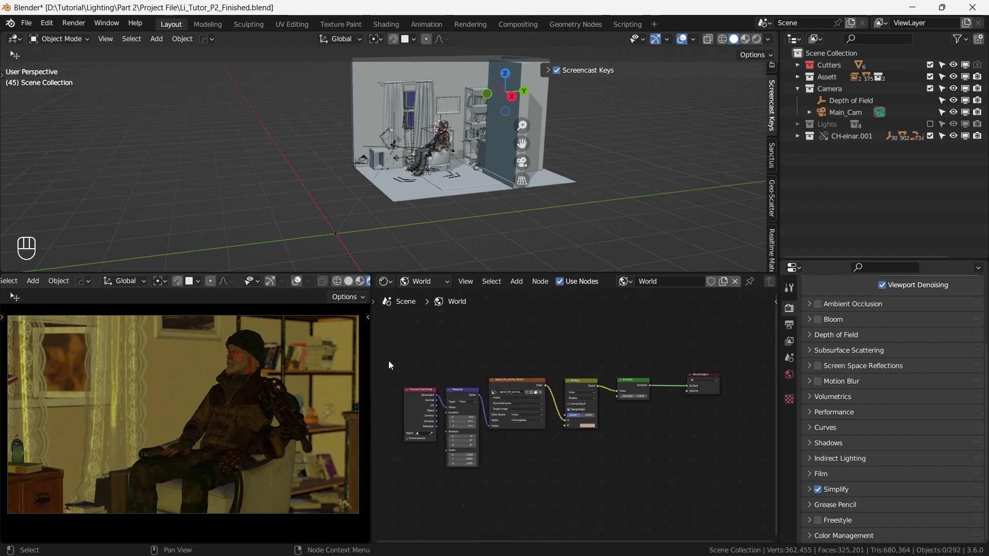
Duplicate the HDRI node chain and place the copy below the original
left_click_drag(397, 354, 609, 495)
key("shift+d")
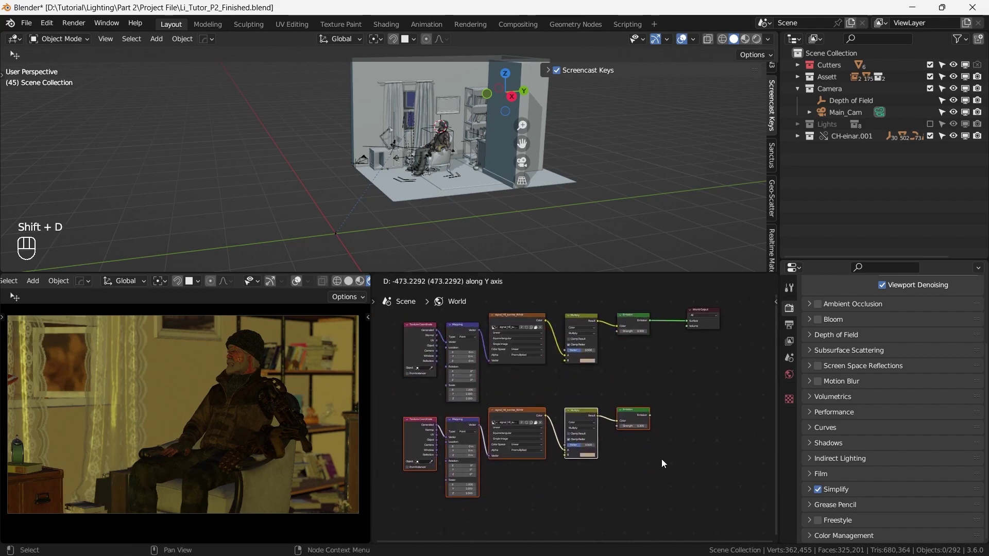
left_click(660, 464)
scroll(659, 463, "right", 2, "ctrl")
scroll(660, 464, "down", 2, "shift")
key("shift+a")
Add a Mix Shader between the chains and connect both Emission outputs into it
type("mix")
left_click(629, 473)
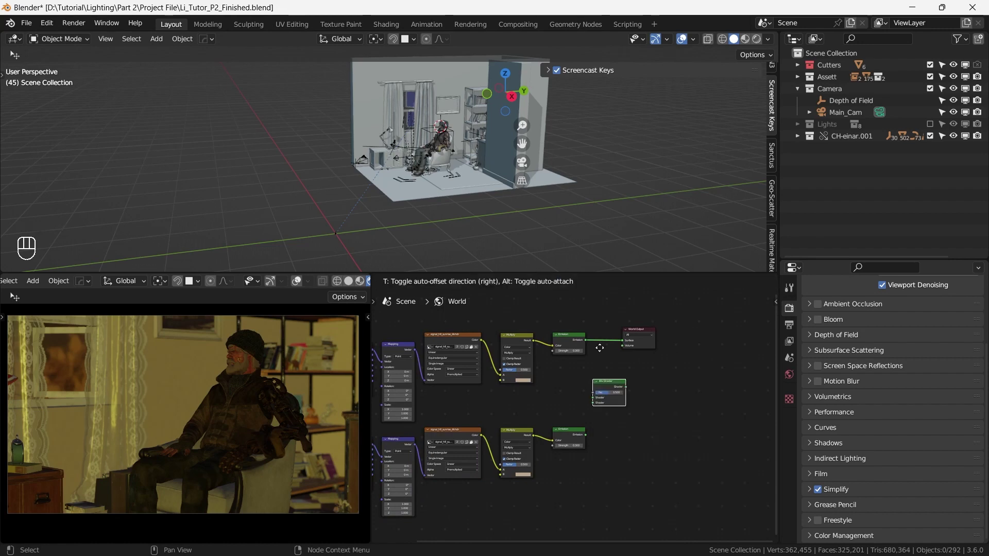
left_click(614, 387)
left_click_drag(585, 340, 601, 393)
left_click_drag(586, 436, 603, 397)
scroll(644, 376, "up", 3)
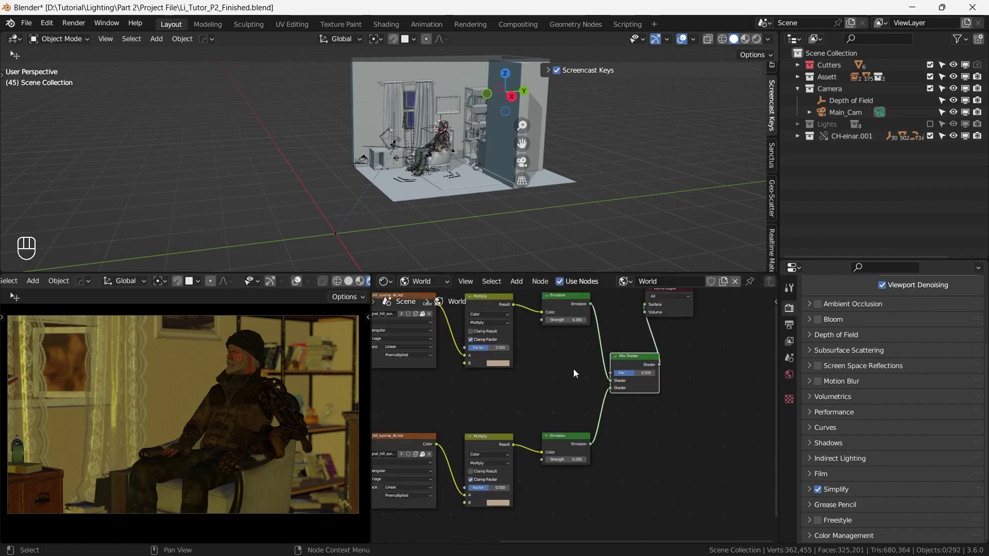
Add a Light Path node for the Mix Shader and set Emission strength to 0.025
key("shift+a")
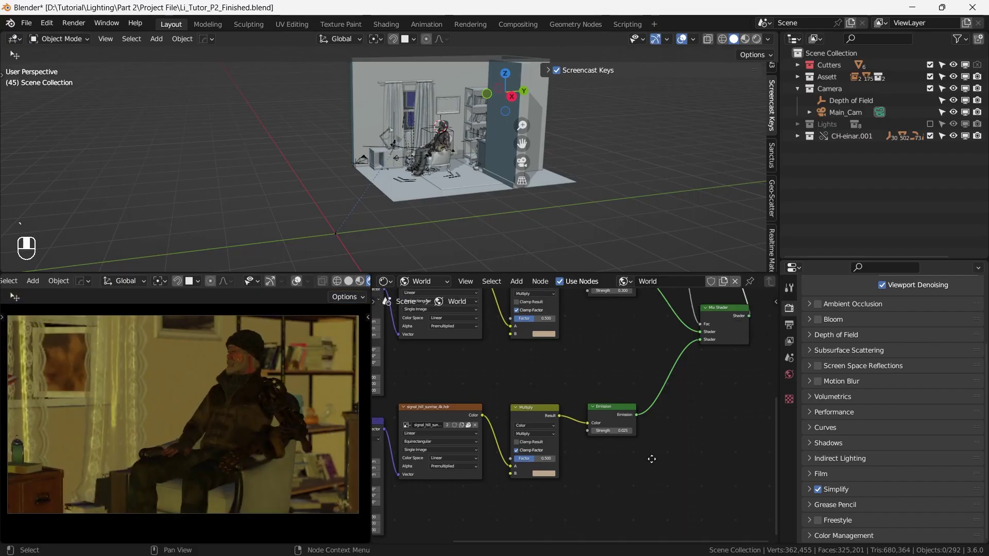
scroll(652, 459, "up", 4)
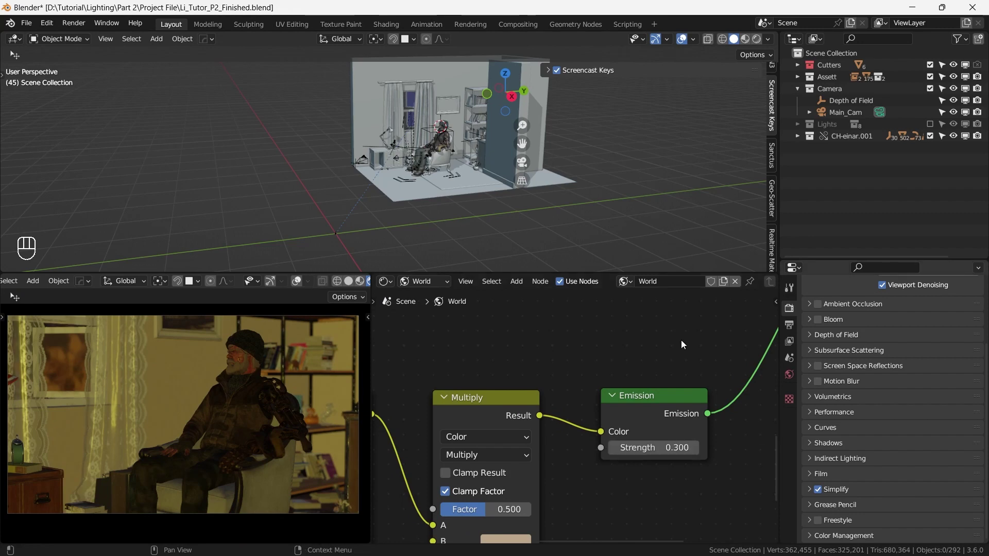
middle_click_drag(776, 367, 763, 266)
left_click(662, 369)
type(".025")
key("Return")
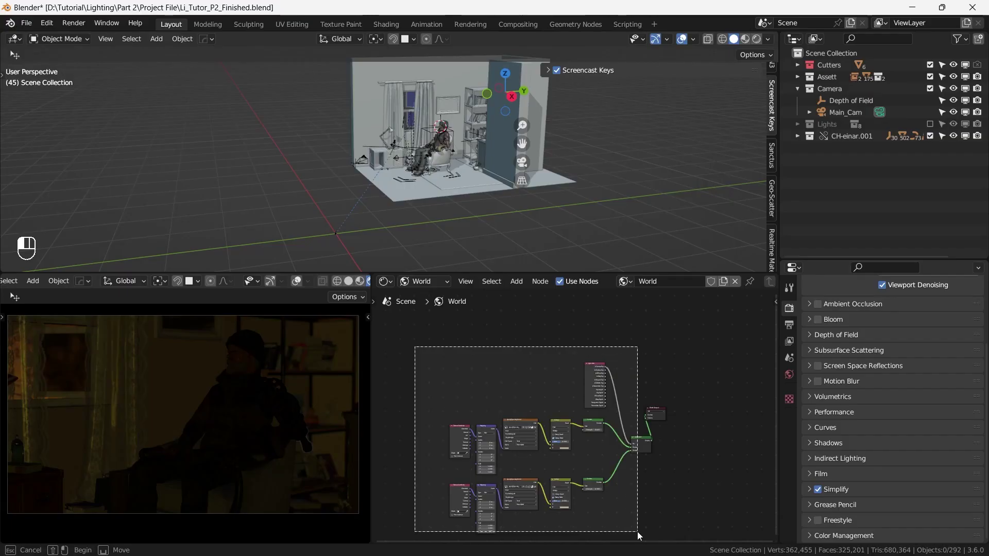
left_click_drag(637, 531, 639, 530)
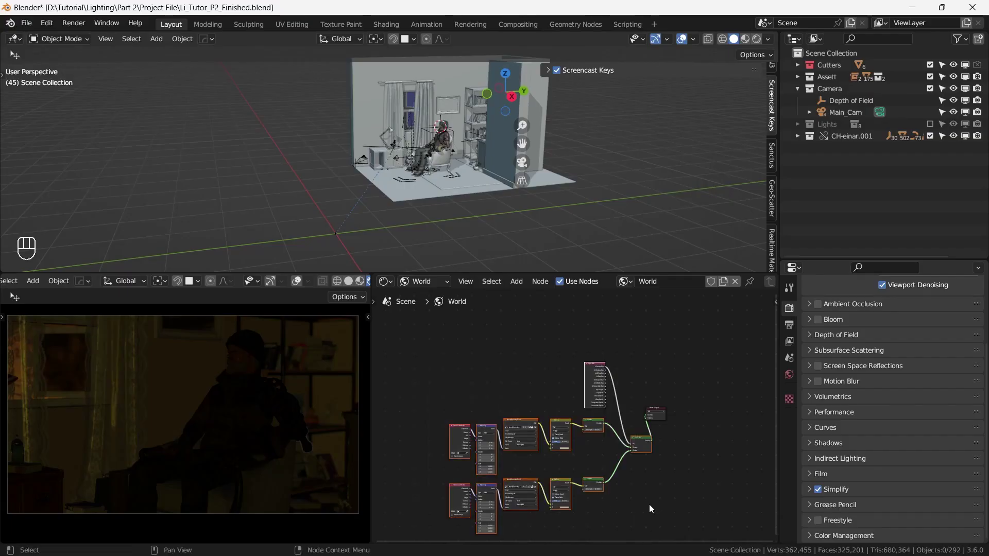
Mute the world nodes and orbit the view toward the seated character
key("m")
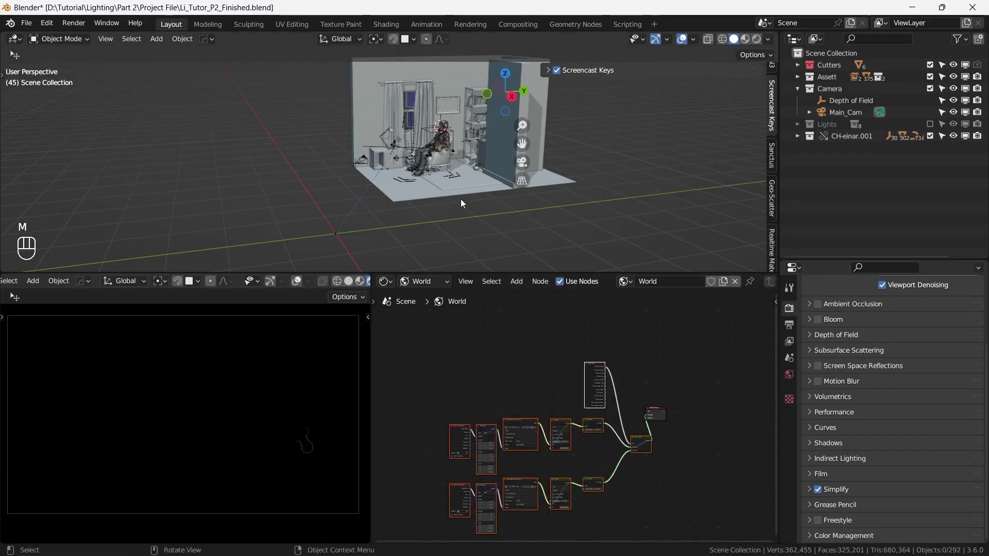
scroll(456, 178, "up", 5)
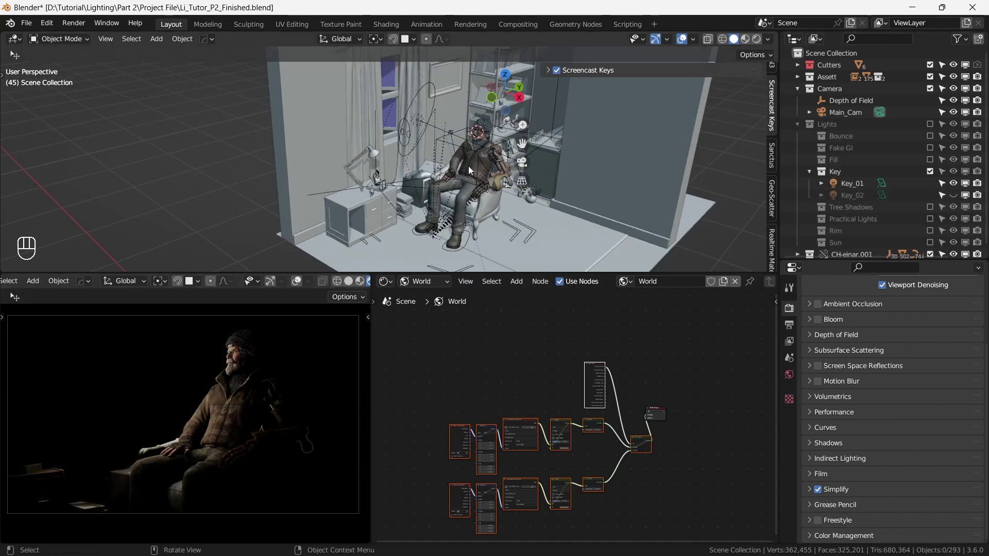
middle_click_drag(468, 166, 438, 162)
scroll(455, 175, "up", 3)
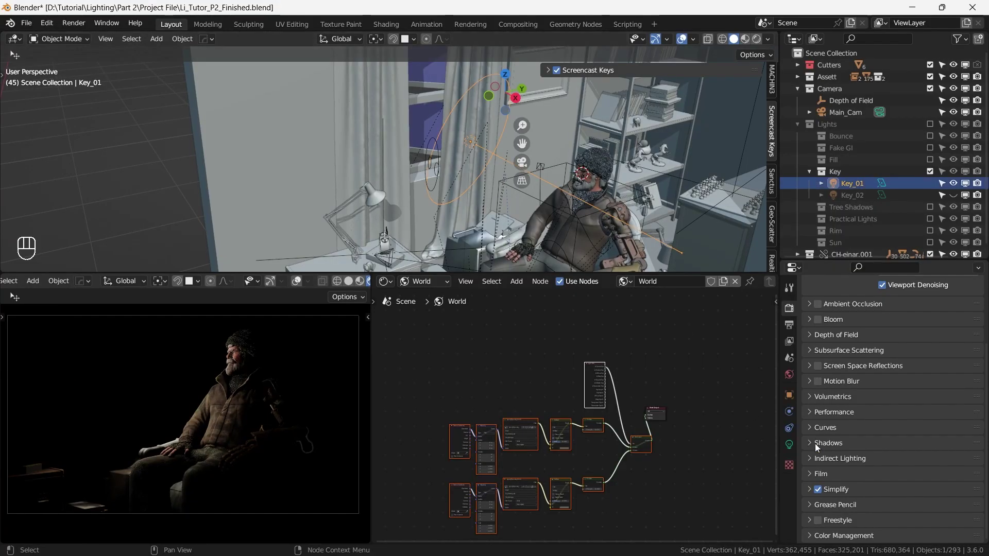
Review Key_01's light settings, keeping 25 W power and setting 1.1 m width
left_click(788, 445)
scroll(859, 370, "up", 3)
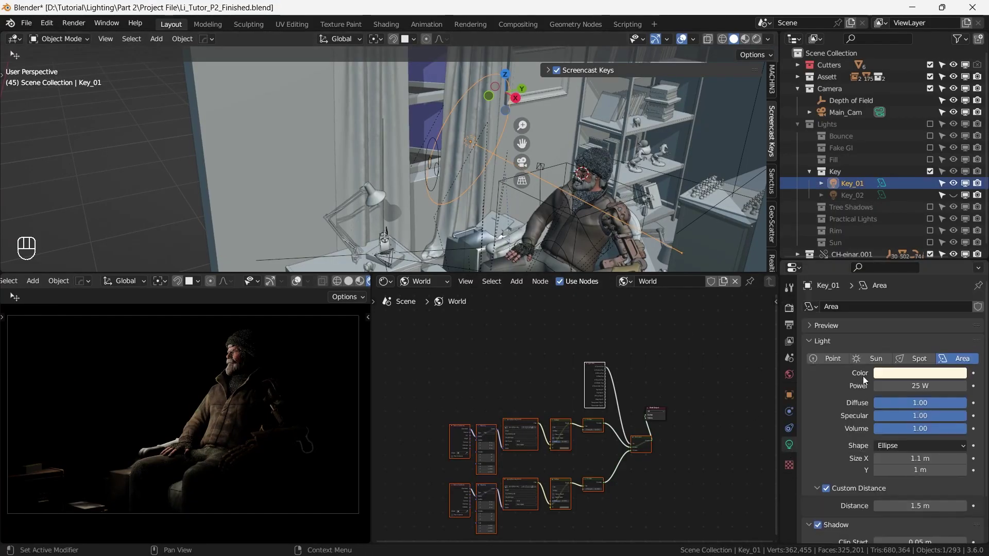
left_click(913, 374)
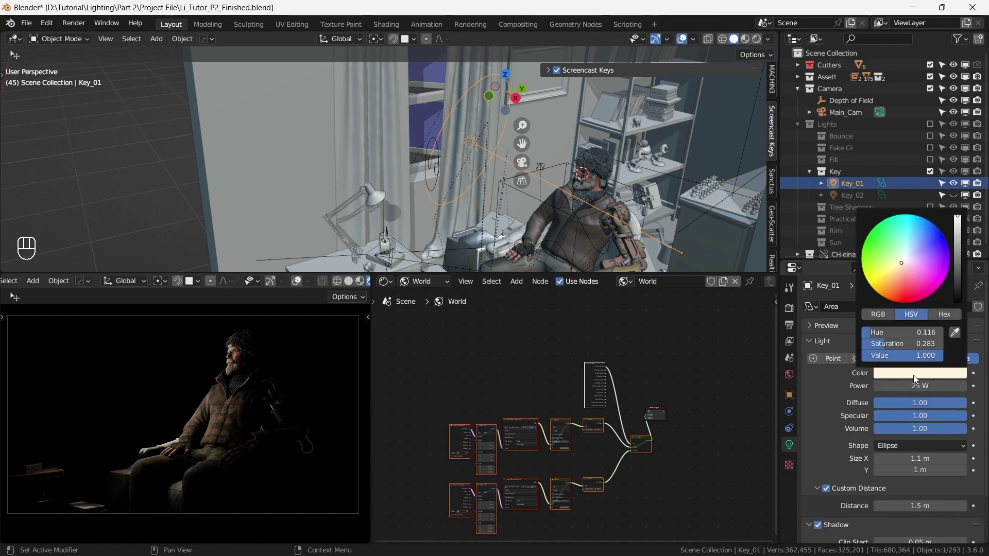
scroll(837, 464, "down", 2)
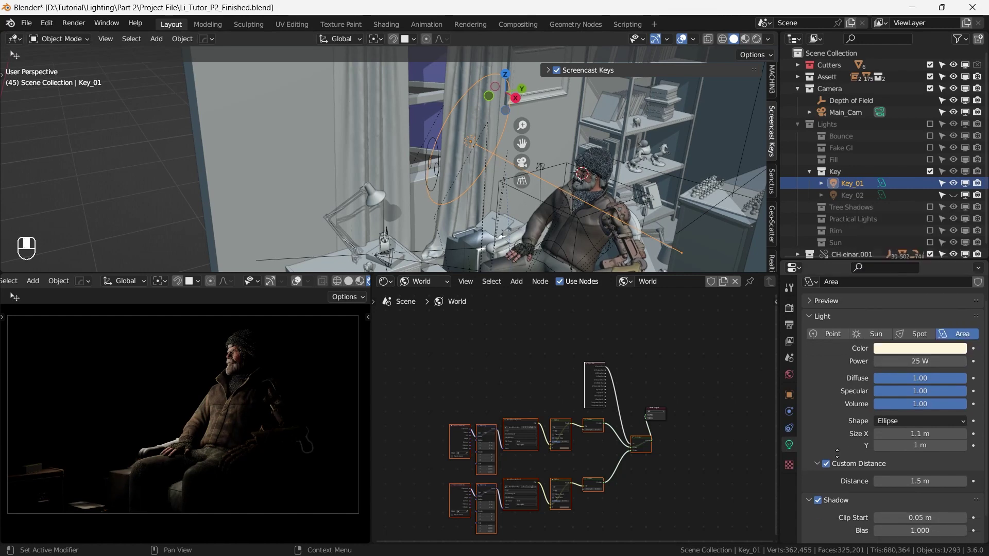
left_click(925, 360)
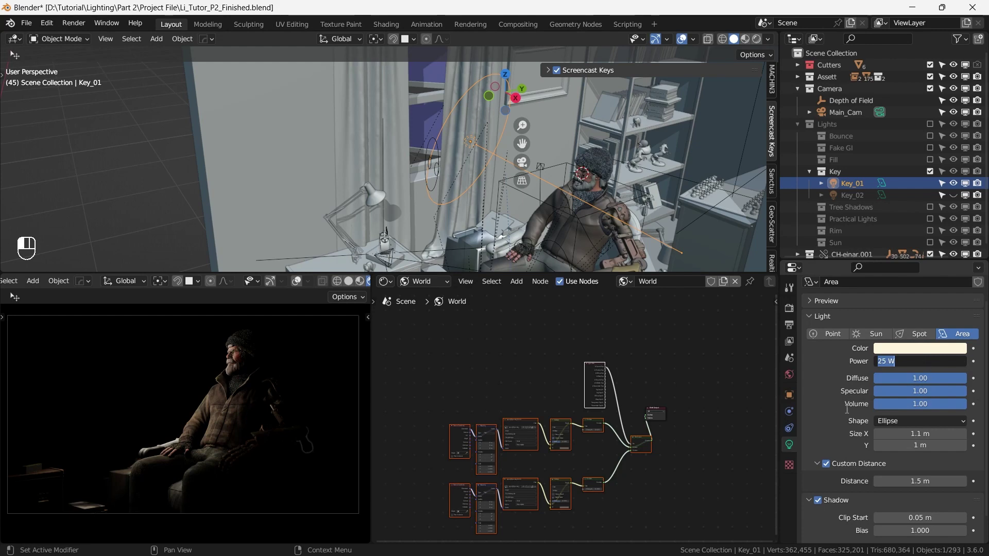
left_click(826, 412)
scroll(876, 407, "down", 2)
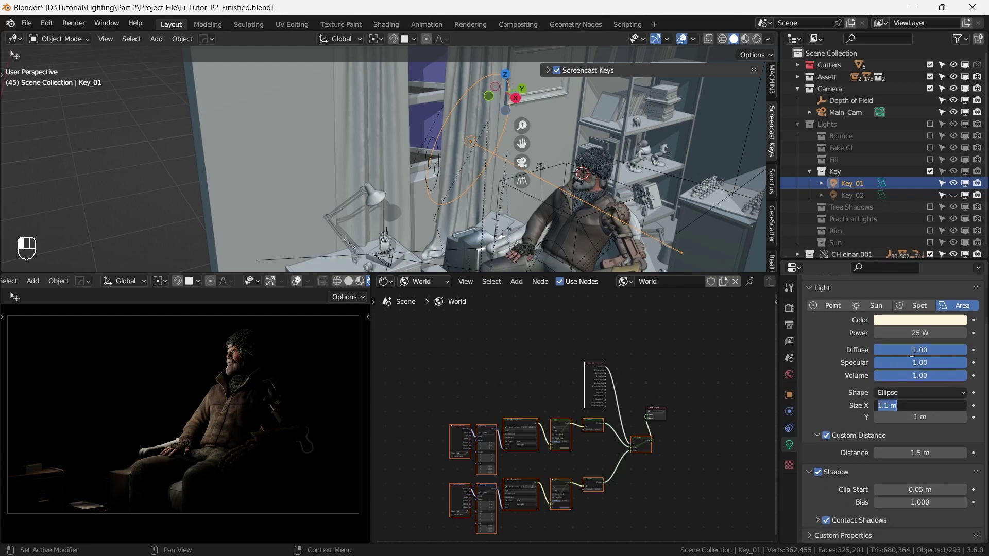
type("1.1")
key("Return")
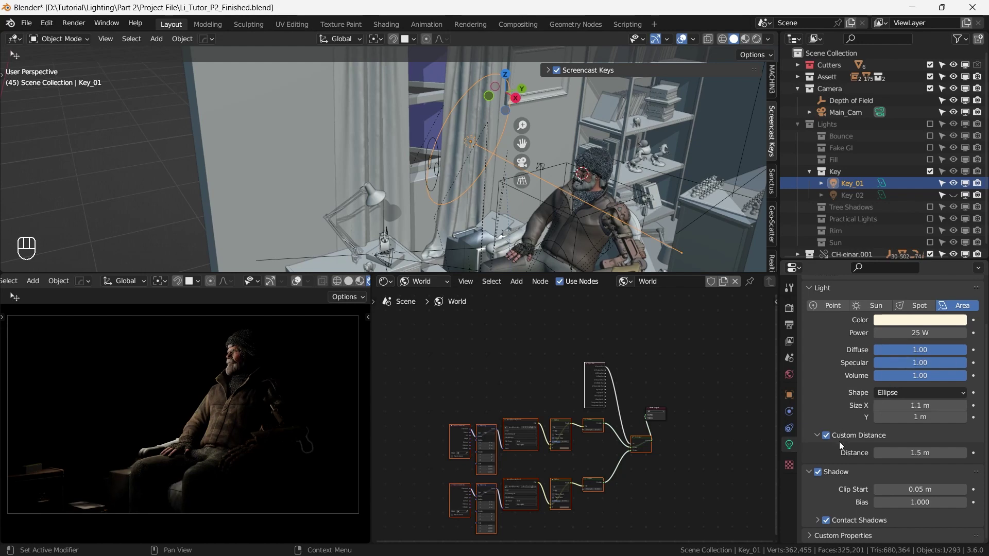
Unhide Key_02, hide Key_01, and inspect Key_02's light colour
left_click(952, 194)
left_click(953, 183)
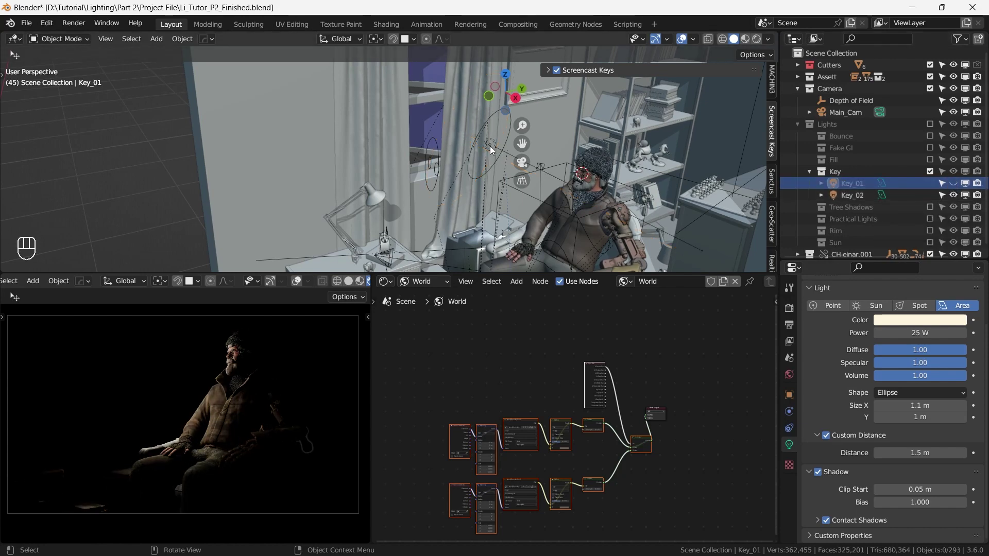
left_click(490, 146)
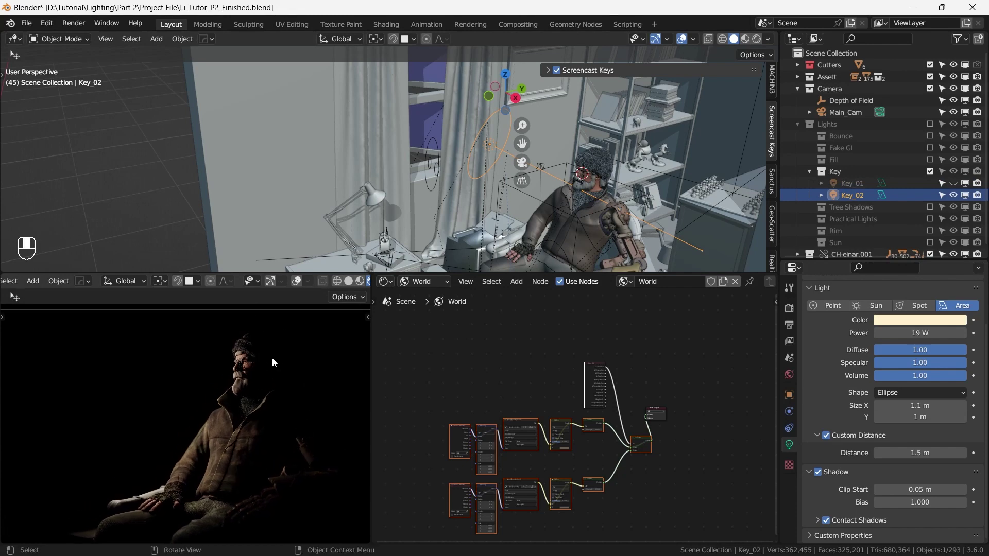
scroll(272, 358, "up", 5)
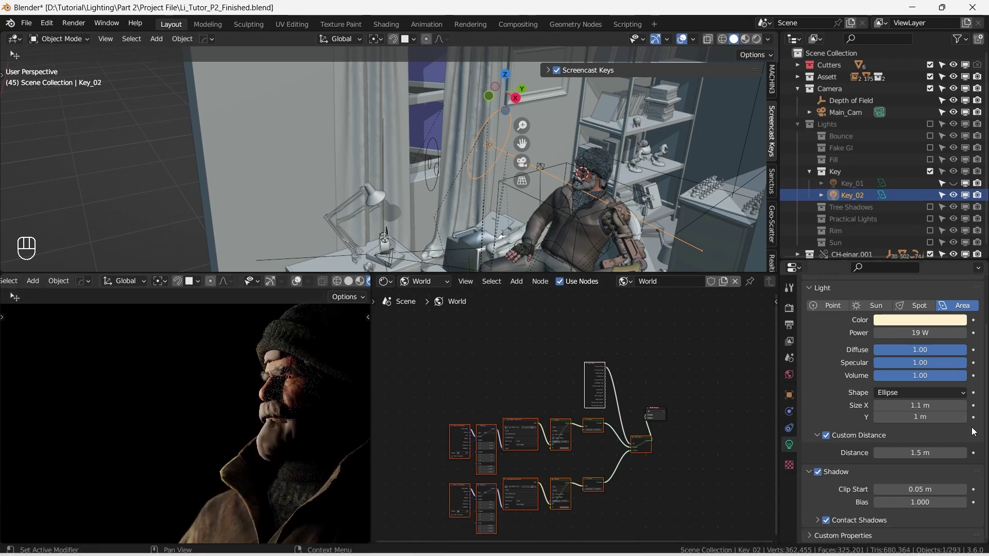
scroll(850, 394, "up", 1)
left_click(923, 342)
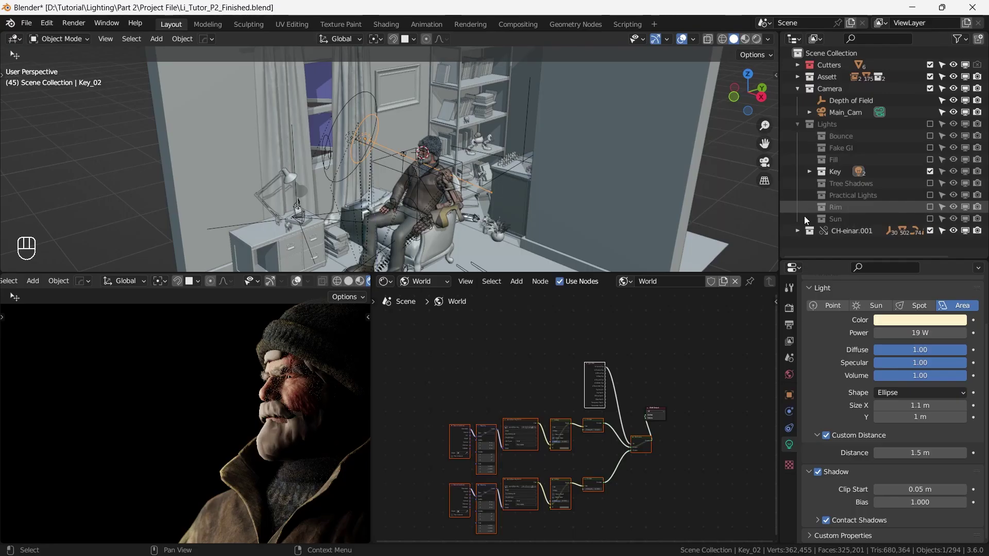
left_click(808, 206)
Select Rim_01 and review its 10 W square area light colour and settings
left_click(852, 219)
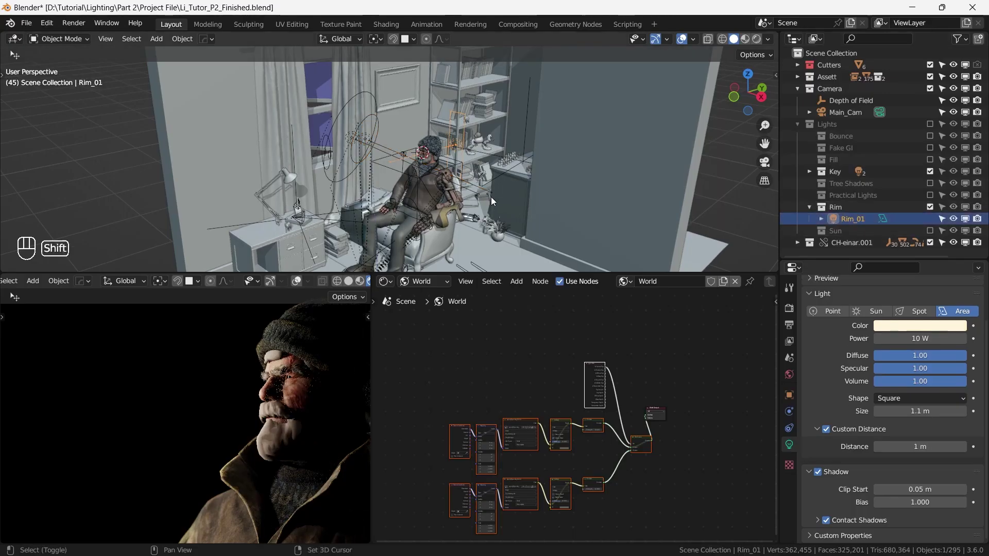
middle_click_drag(492, 201, 463, 192, "shift")
scroll(280, 401, "down", 6)
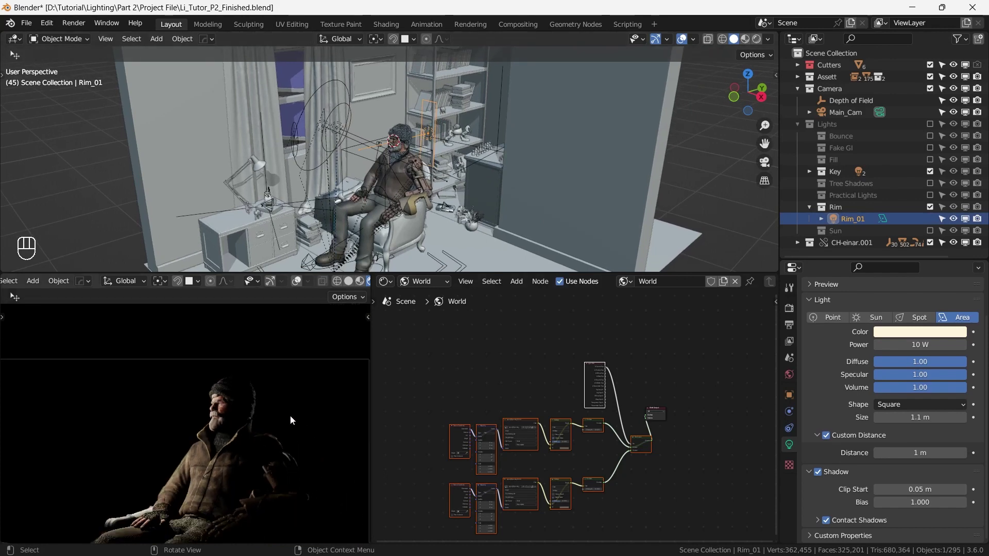
middle_click_drag(289, 415, 252, 382, "shift")
scroll(283, 382, "up", 4)
scroll(267, 362, "up", 2)
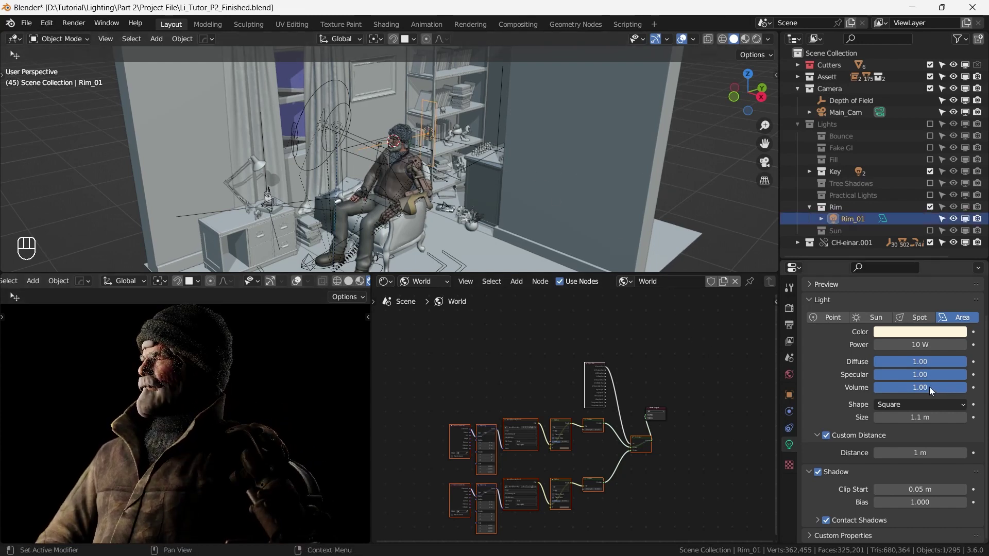
scroll(883, 387, "up", 2)
left_click(914, 375)
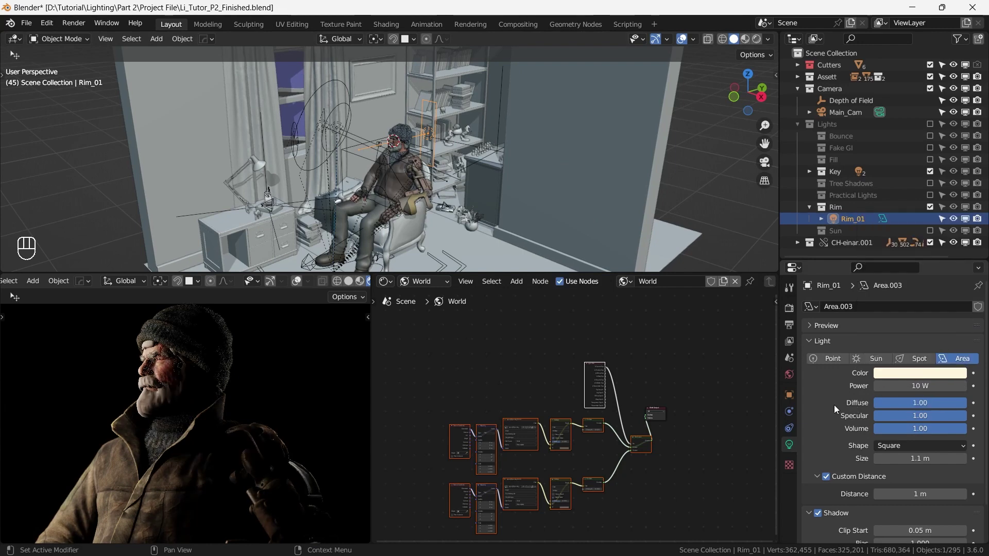
scroll(836, 402, "down", 2)
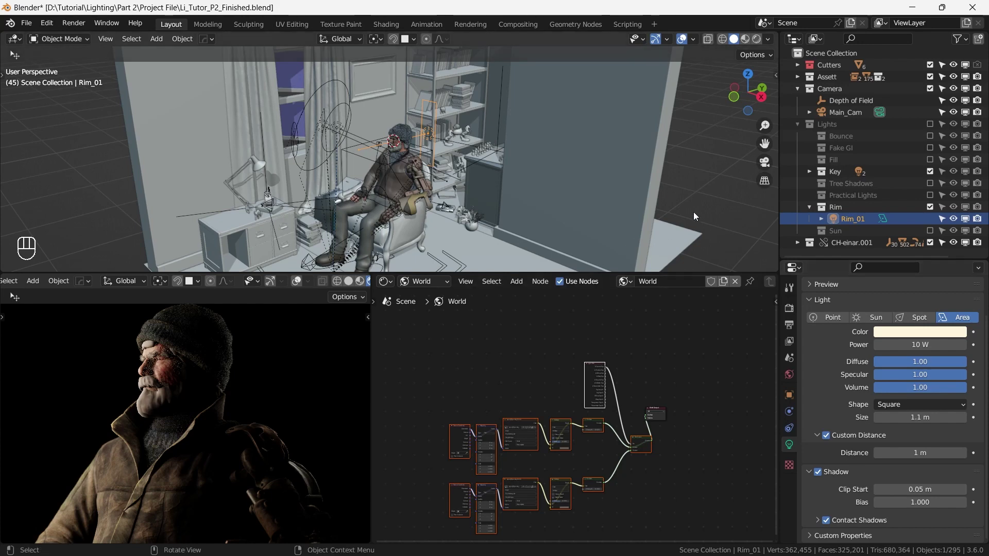
Deselect the rim light and frame the 3D view closer to the character
left_click(699, 196)
scroll(479, 166, "up", 4)
middle_click_drag(466, 140, 457, 134, "shift")
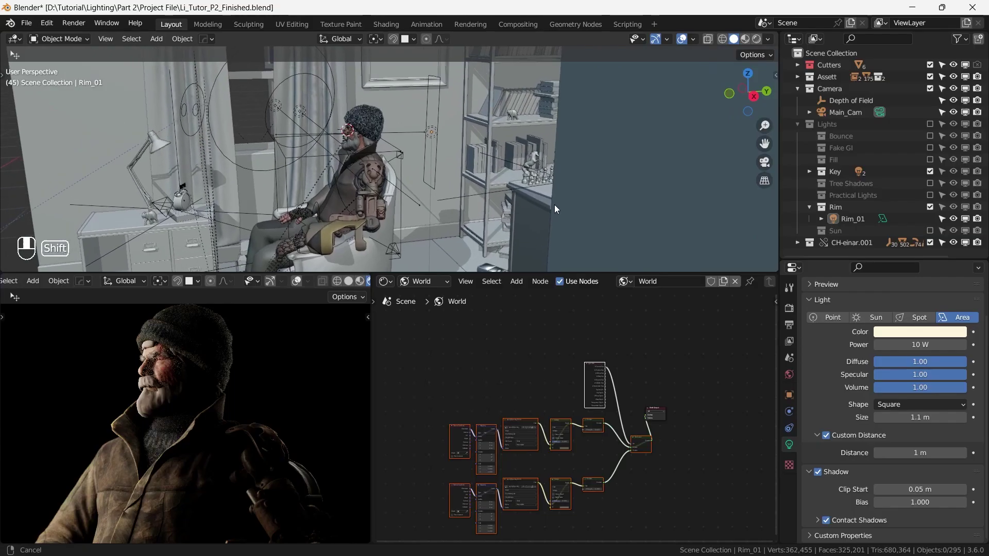
middle_click_drag(554, 205, 508, 174, "shift")
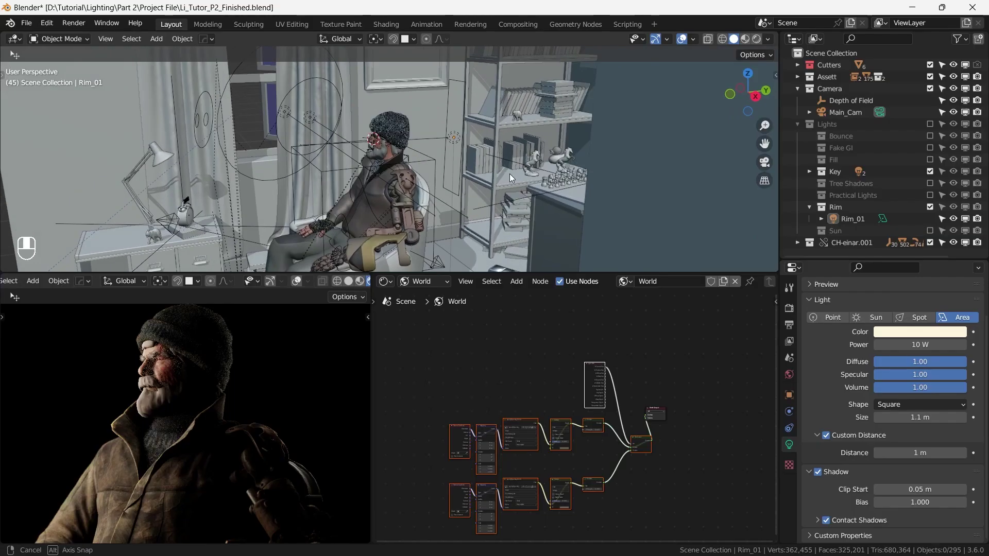
Enable and expand the Fill collection and select Fill_01
left_click(929, 160)
left_click(809, 159)
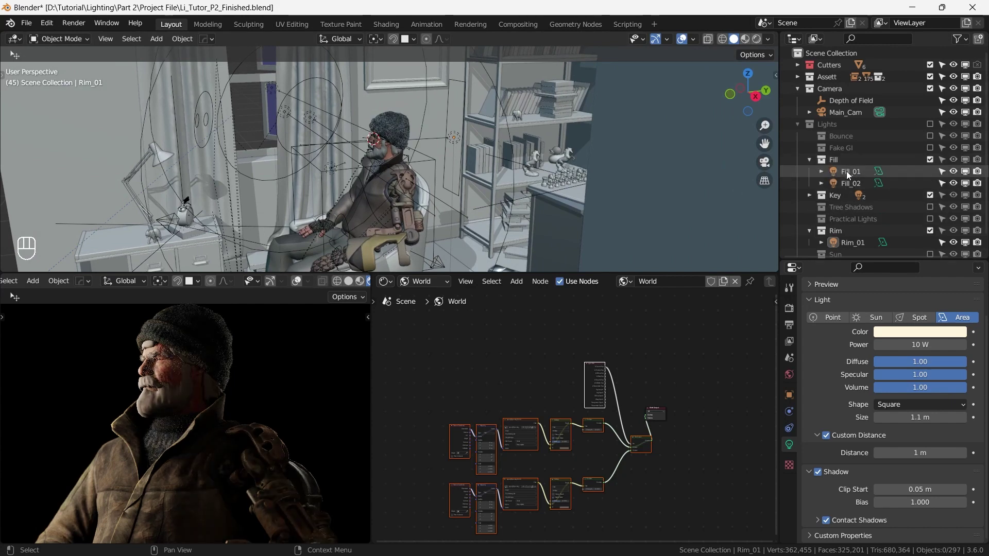
left_click(845, 171)
middle_click_drag(390, 162, 440, 125)
Compare Fill_02 and Fill_01, checking Fill_01's colour and Contact Shadows settings
left_click(455, 122)
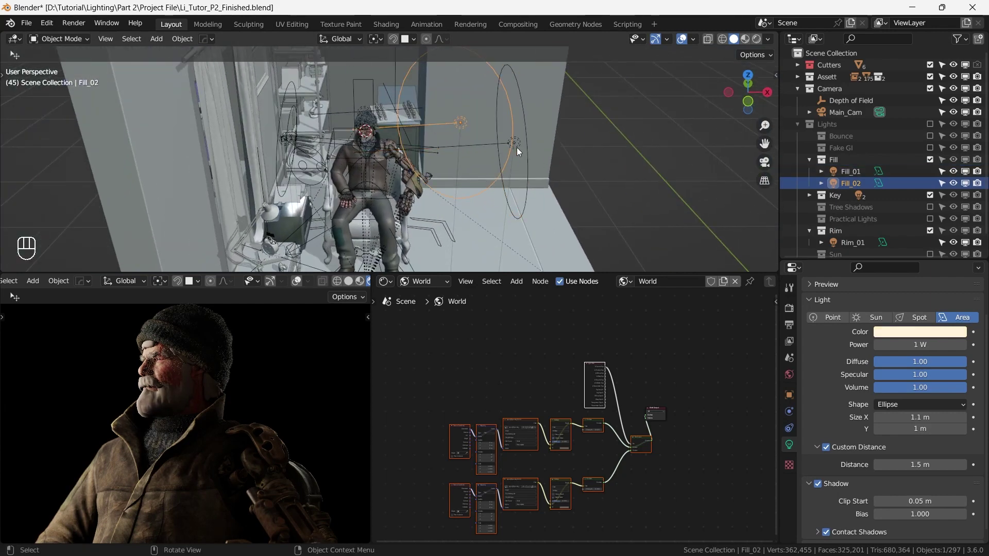
left_click(517, 148)
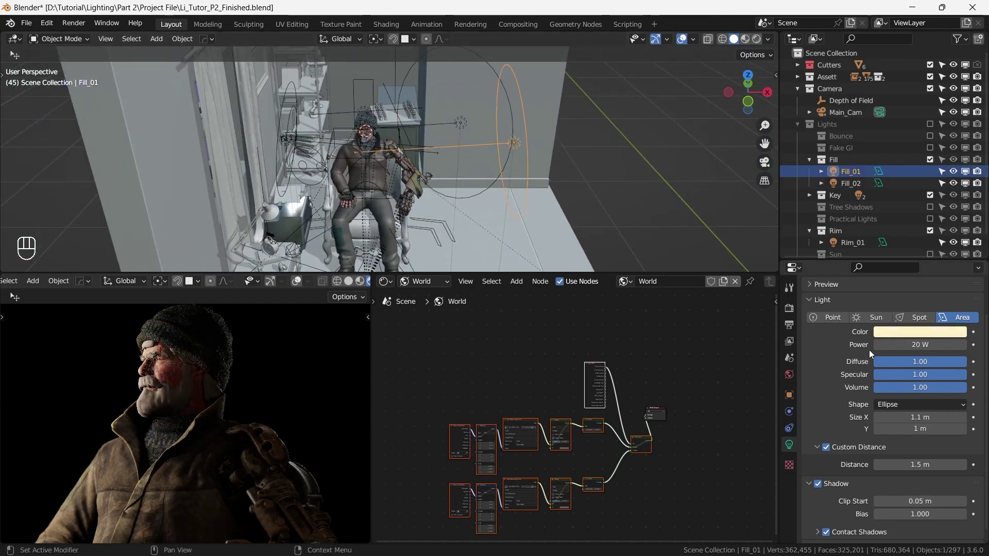
left_click(927, 332)
scroll(836, 369, "down", 1)
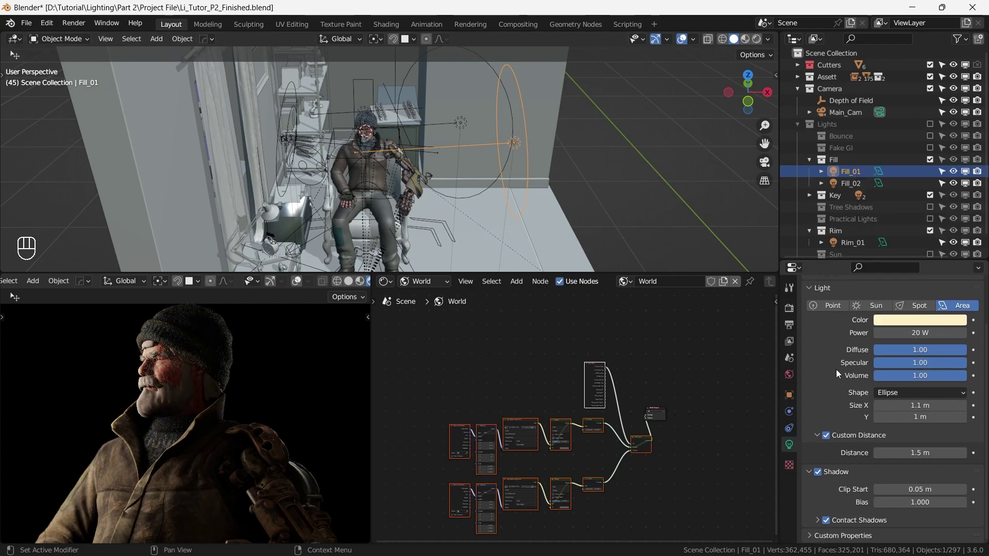
left_click(849, 517)
scroll(856, 503, "down", 3)
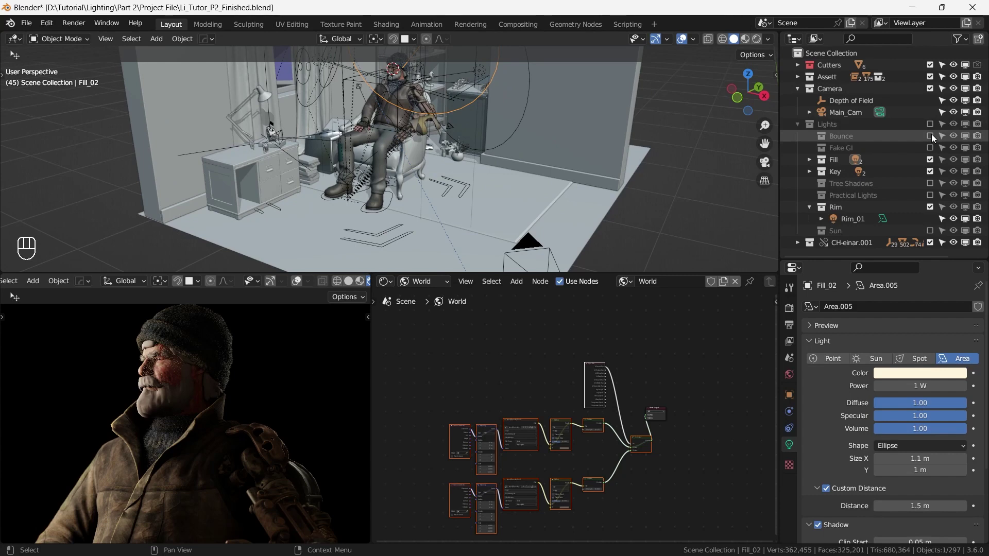
Select Bounce_01 and check its exact light colour
left_click(487, 197)
middle_click_drag(487, 197, 569, 216)
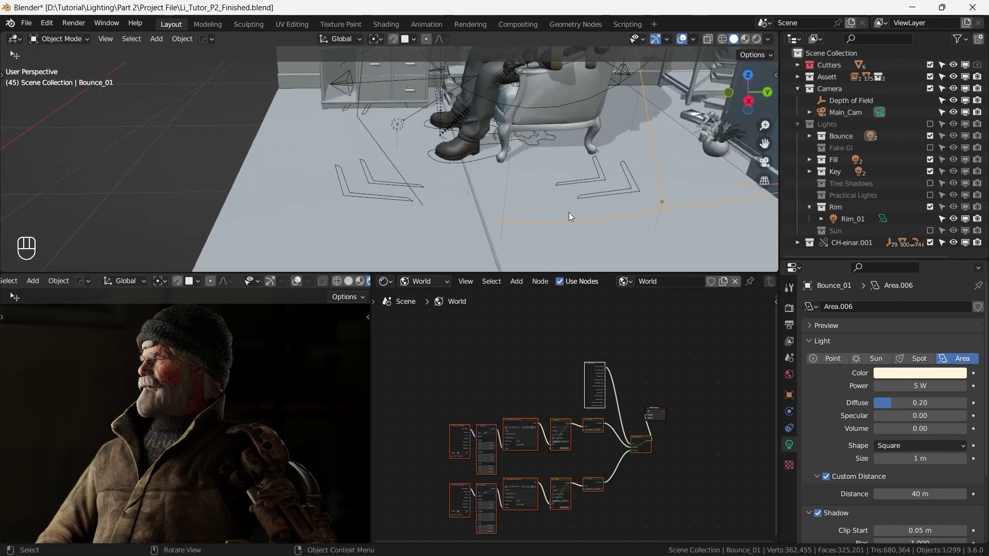
left_click(947, 373)
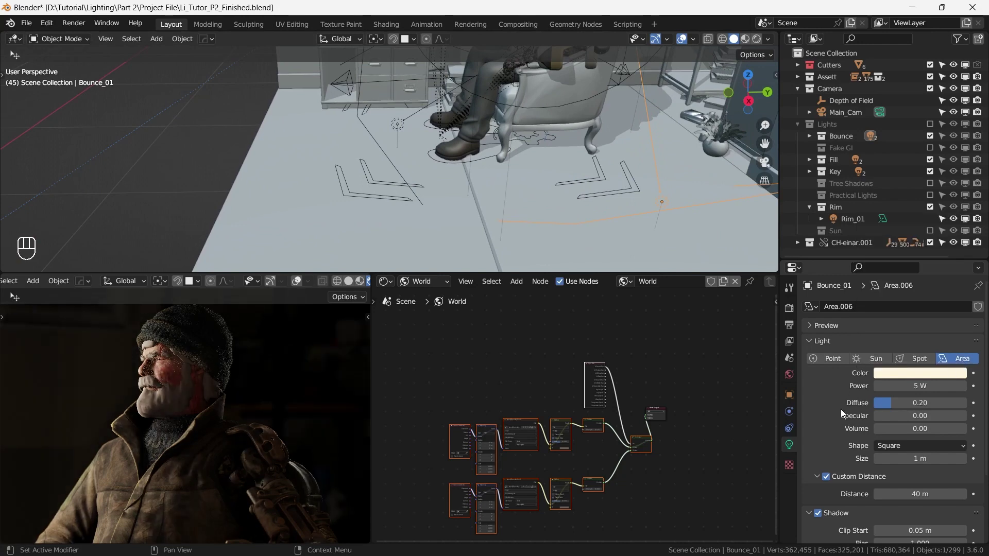
scroll(846, 407, "down", 4)
scroll(848, 433, "up", 1)
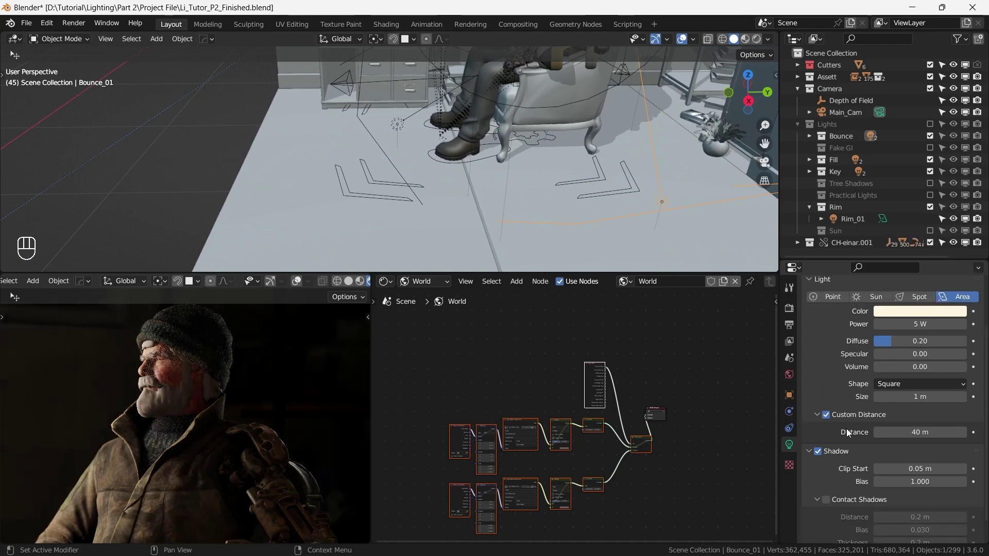
Review Bounce_02's 10 W area light settings and enable the Sun collection
left_click(412, 152)
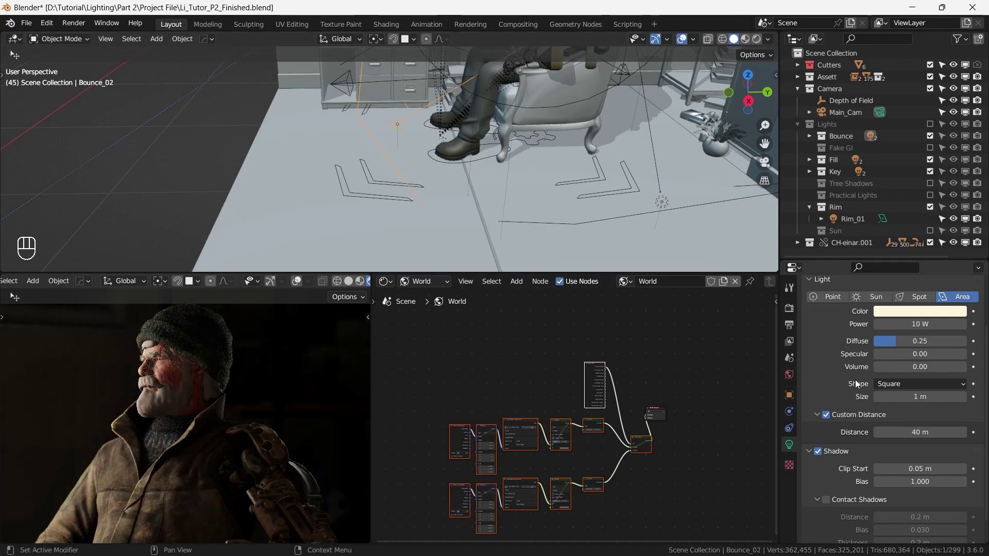
scroll(844, 398, "up", 3)
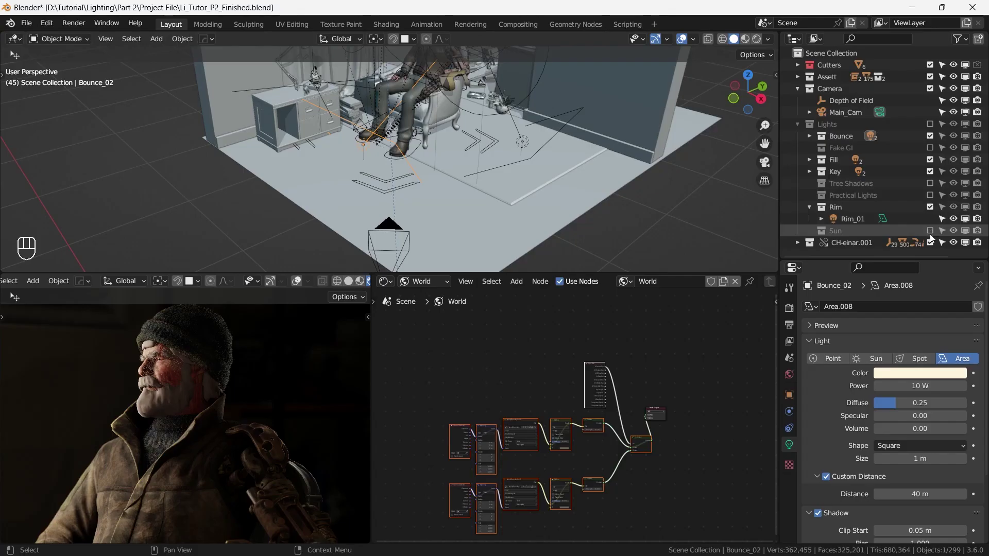
left_click(930, 231)
Select the Sun light (strength 11) in the Sun collection and inspect its Color values
left_click(810, 229)
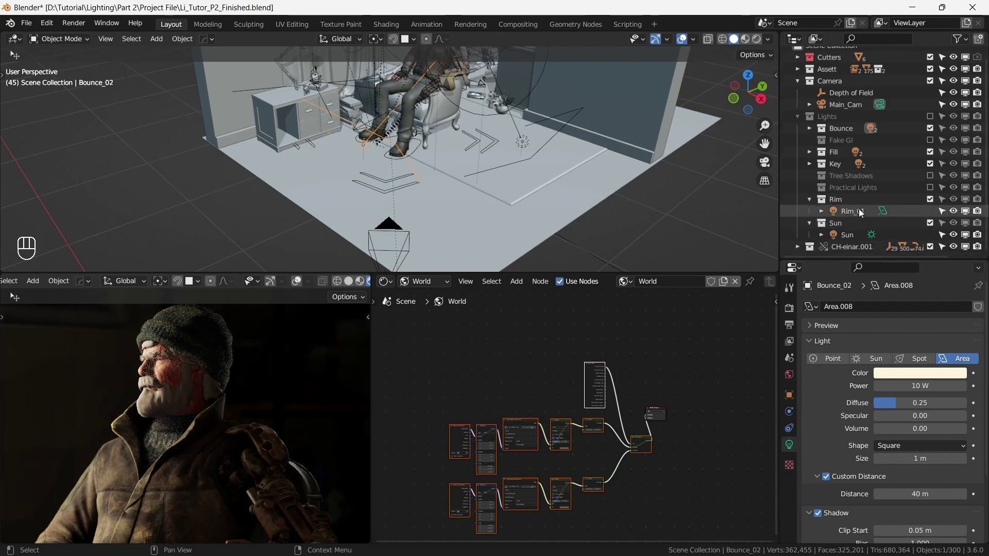
left_click(848, 235)
scroll(536, 157, "down", 4)
middle_click_drag(537, 157, 422, 169)
scroll(429, 149, "up", 4)
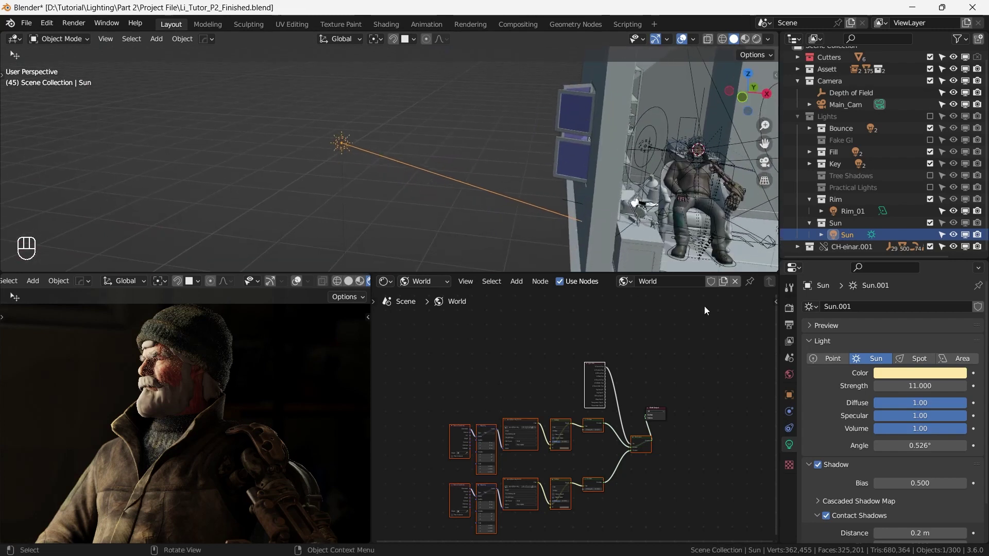
left_click(916, 373)
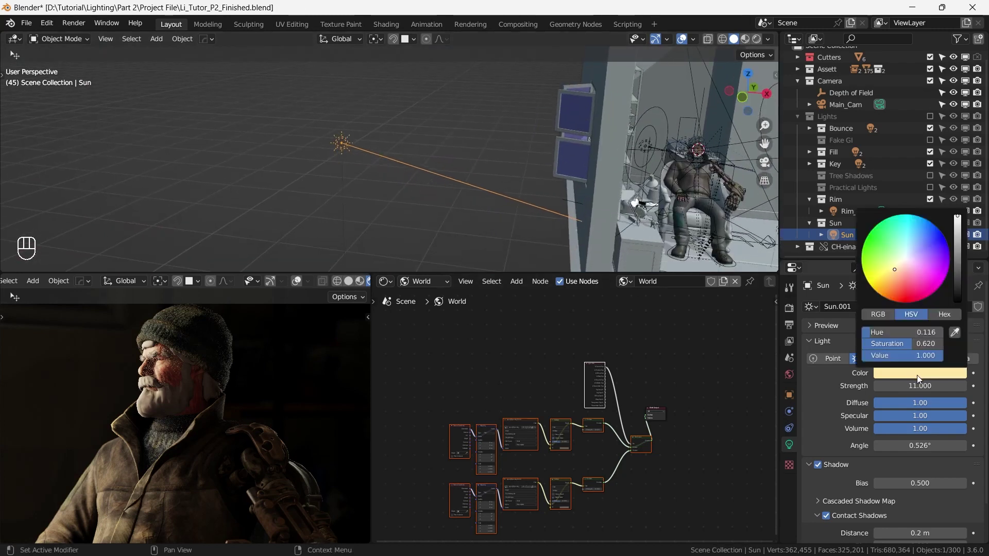
scroll(834, 401, "down", 2)
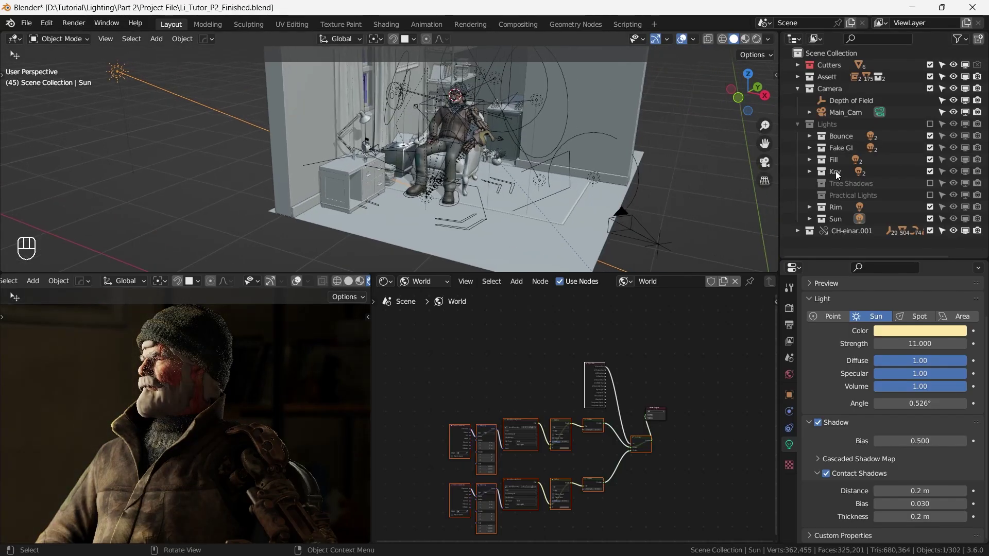
Select Fake_GI_01 in the Fake GI collection, inspect its light colour, then deselect it
left_click(810, 147)
left_click(858, 159)
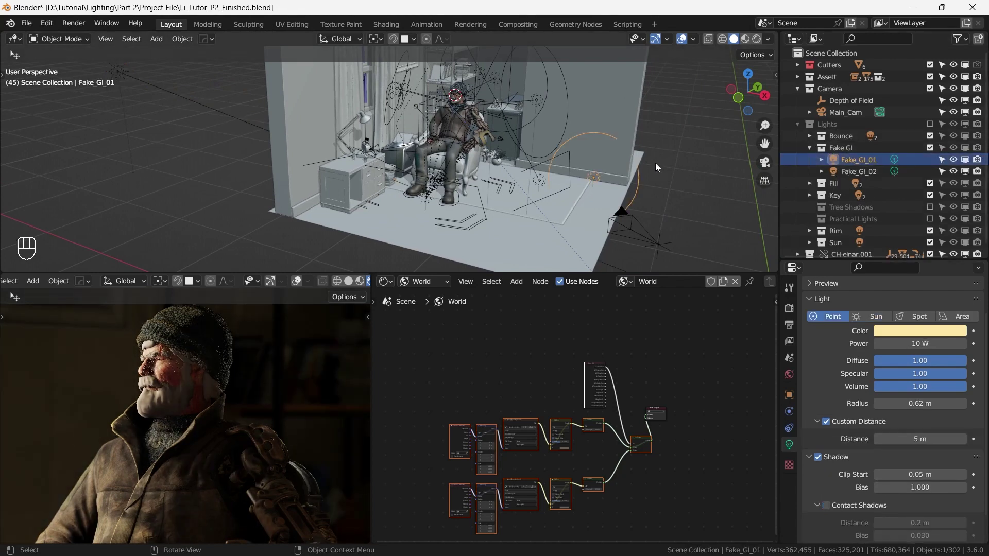
middle_click_drag(655, 163, 570, 171, "shift")
scroll(592, 186, "up", 4)
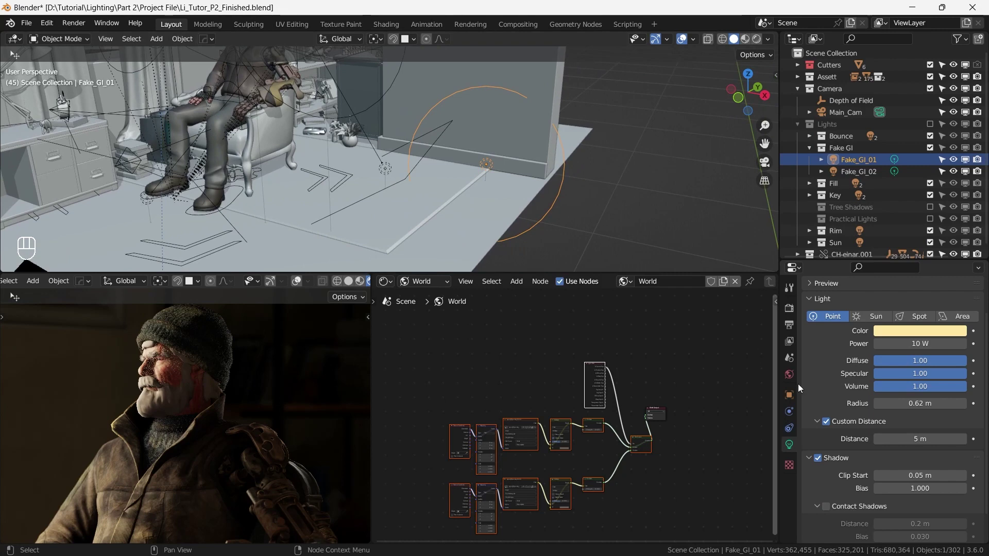
left_click(919, 334)
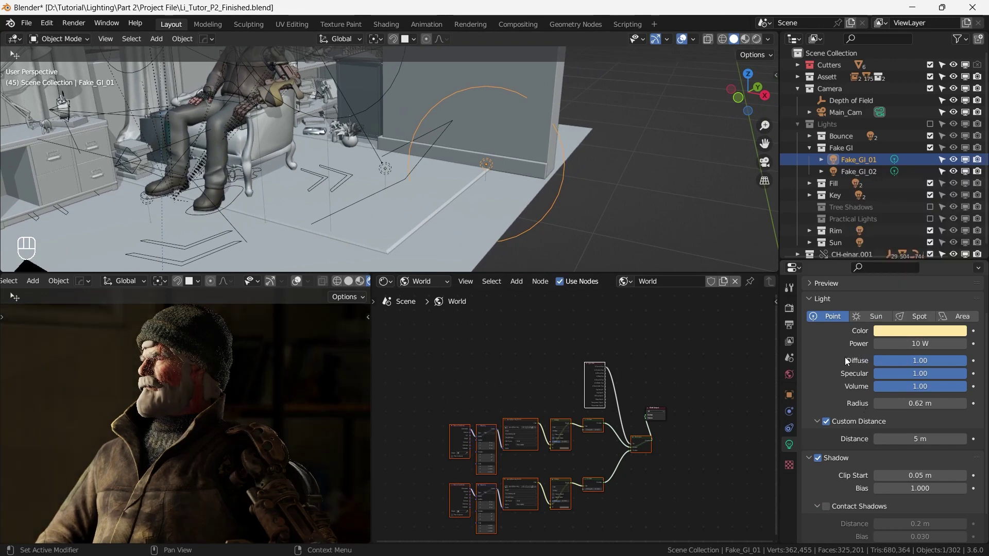
scroll(875, 368, "down", 1)
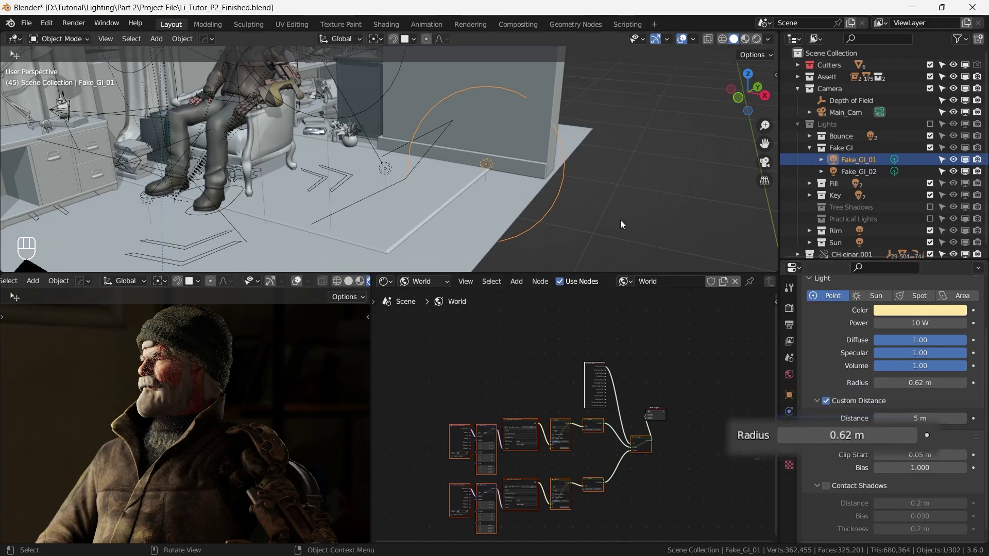
left_click(614, 161)
middle_click_drag(615, 162, 656, 156)
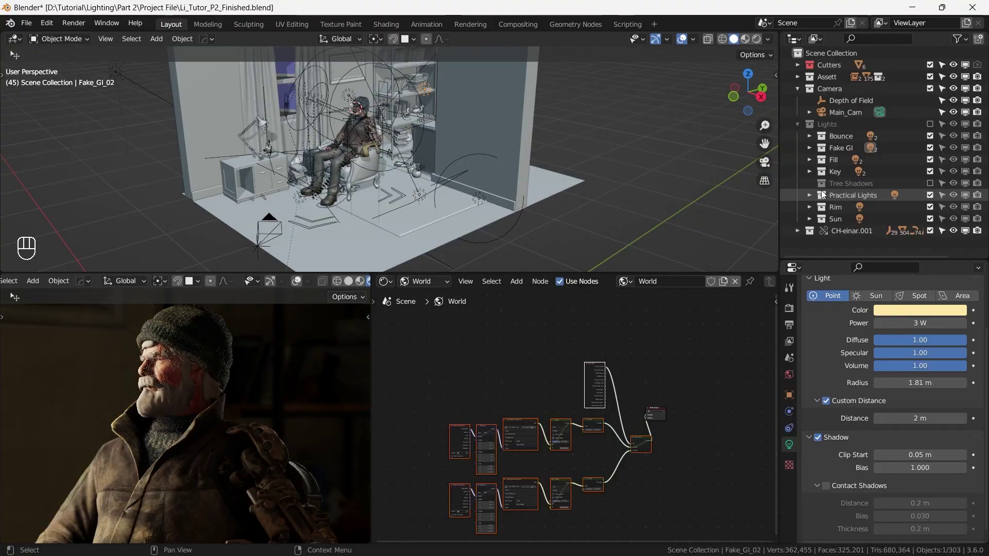
Select the 10 W Lamp_01 in Practical Lights and frame the room frontally
left_click(808, 195)
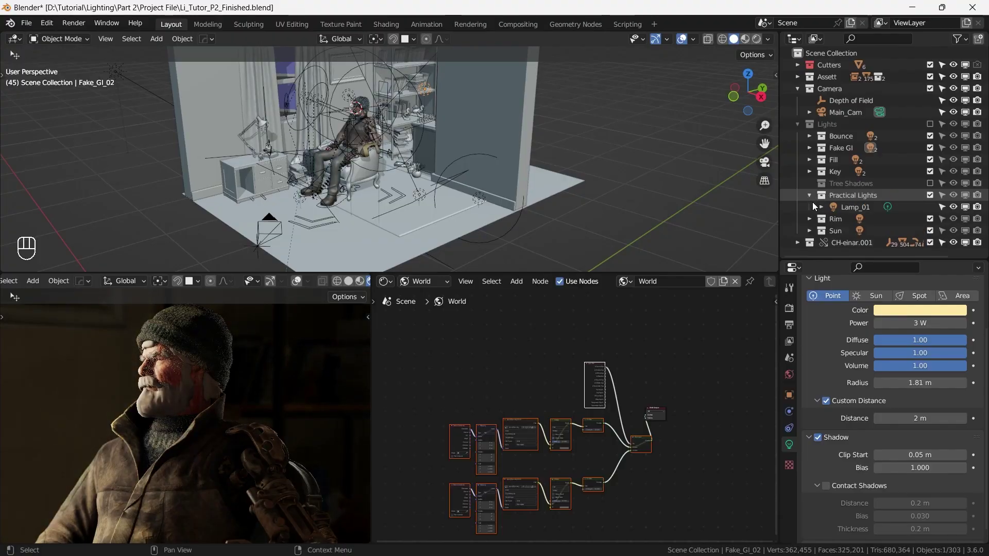
left_click(854, 206)
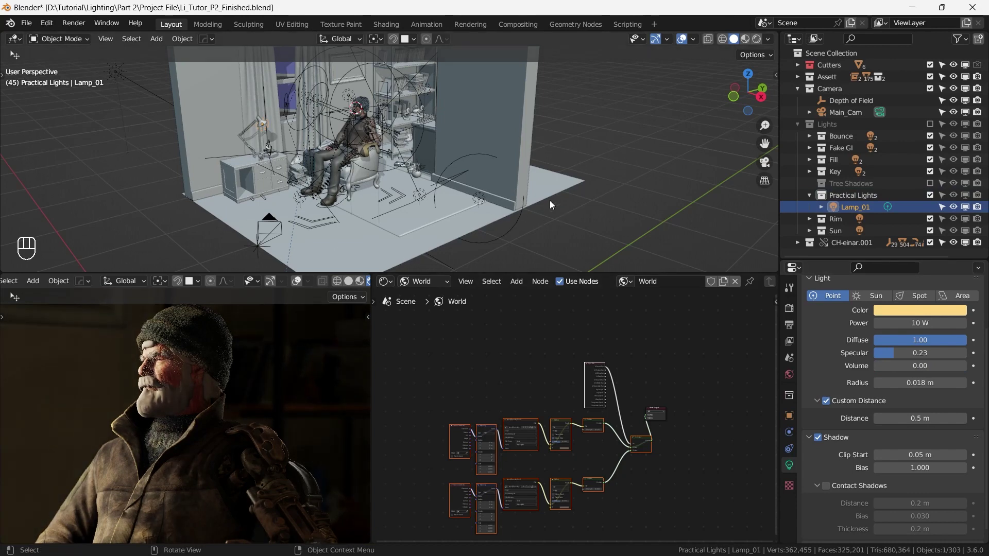
middle_click_drag(549, 205, 308, 402)
scroll(236, 410, "down", 5)
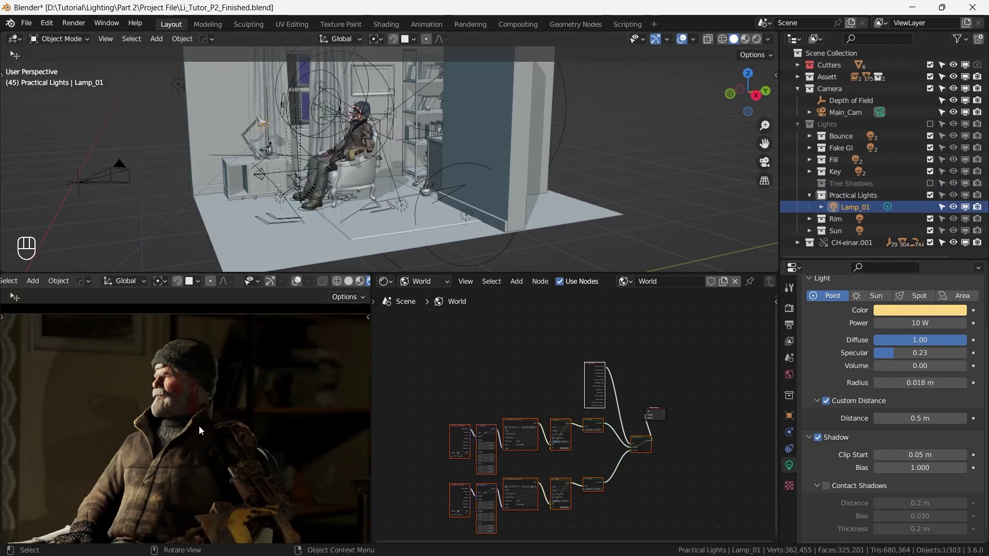
middle_click_drag(170, 435, 220, 421, "shift")
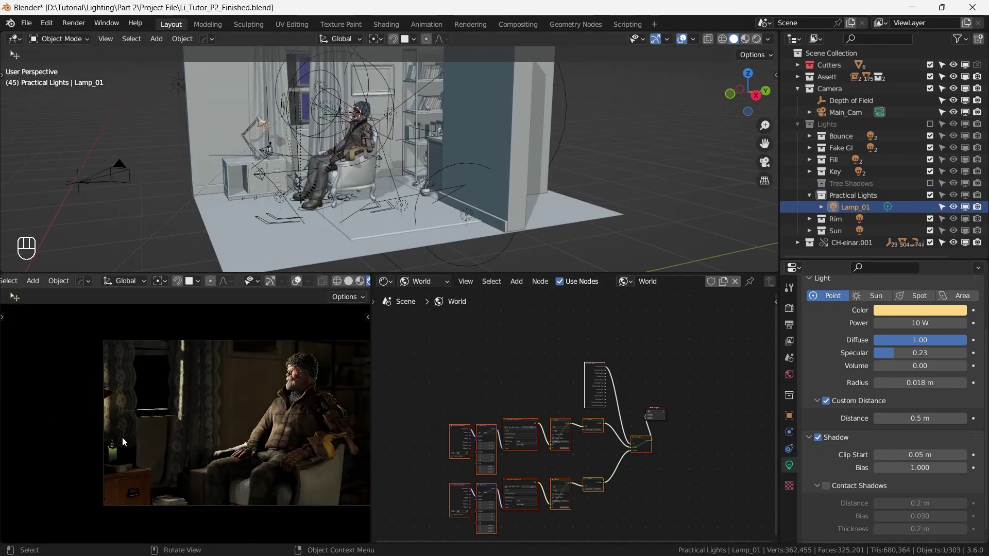
Bring the desk lamp and curtain into view and inspect Lamp_01's warm colour values
scroll(122, 437, "up", 6)
middle_click_drag(94, 450, 142, 436, "shift")
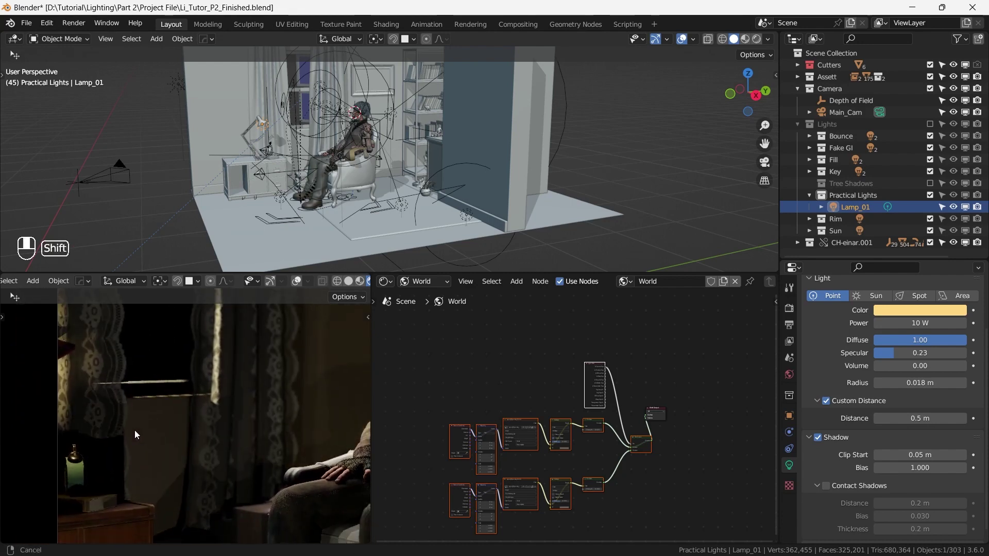
middle_click_drag(112, 432, 150, 428, "shift")
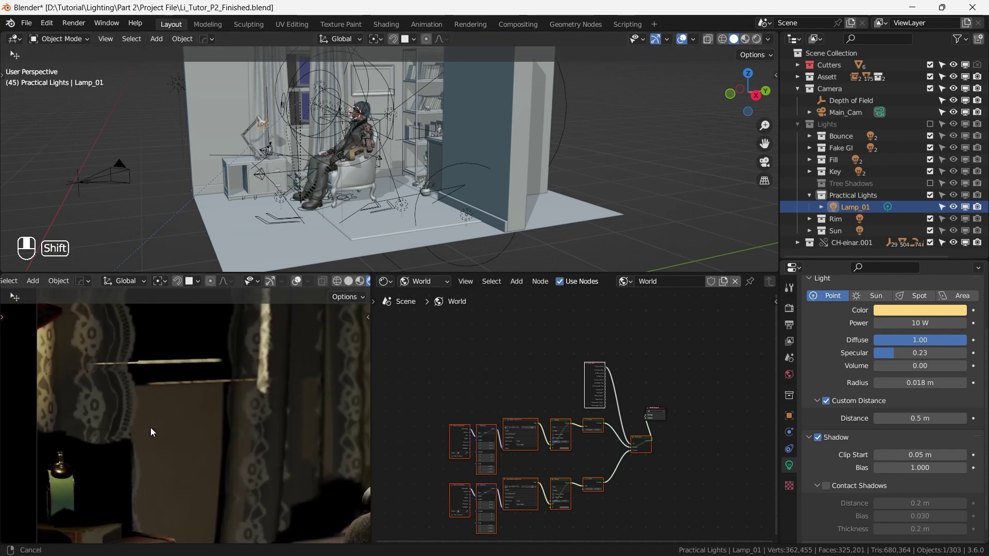
scroll(149, 435, "up", 2)
scroll(303, 168, "up", 8)
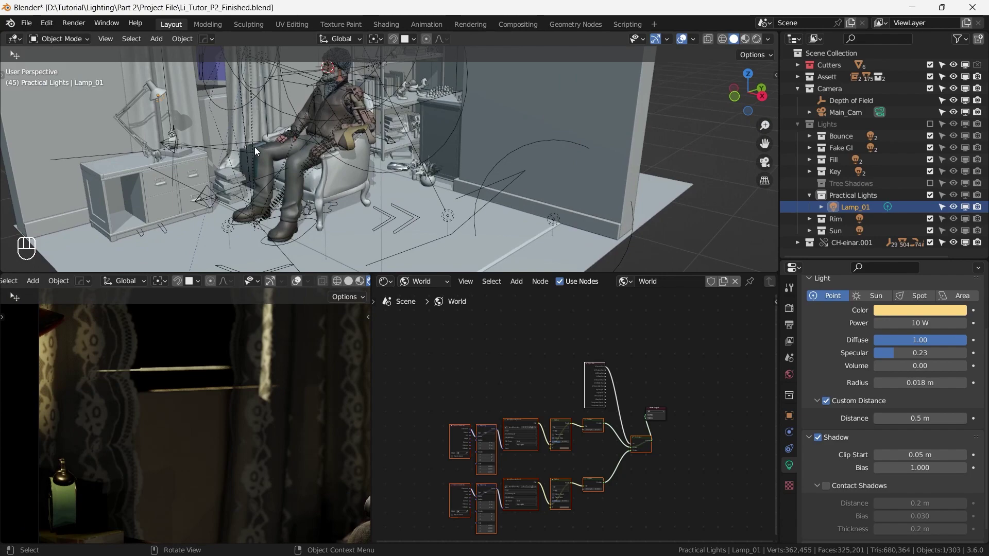
middle_click_drag(252, 162, 504, 272)
left_click(894, 309)
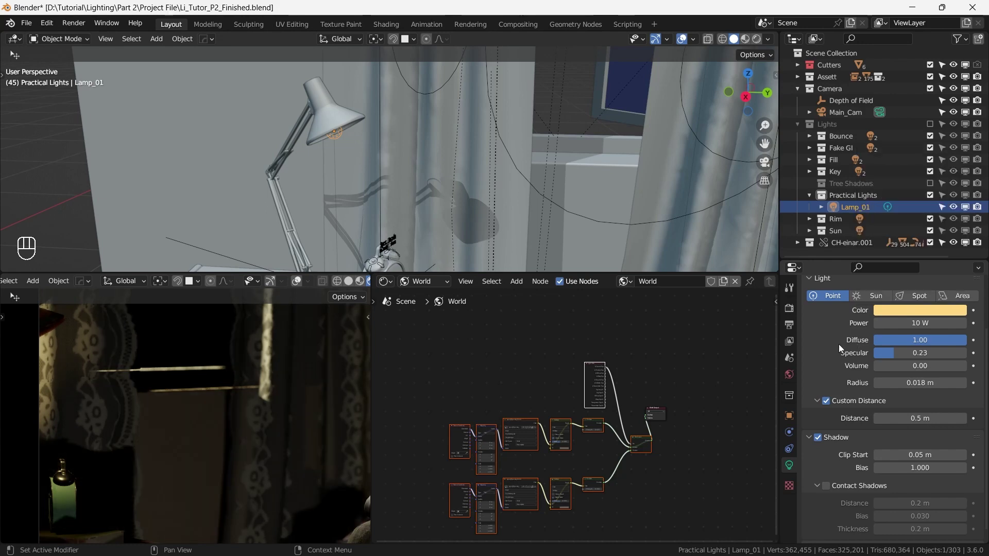
scroll(837, 350, "down", 1)
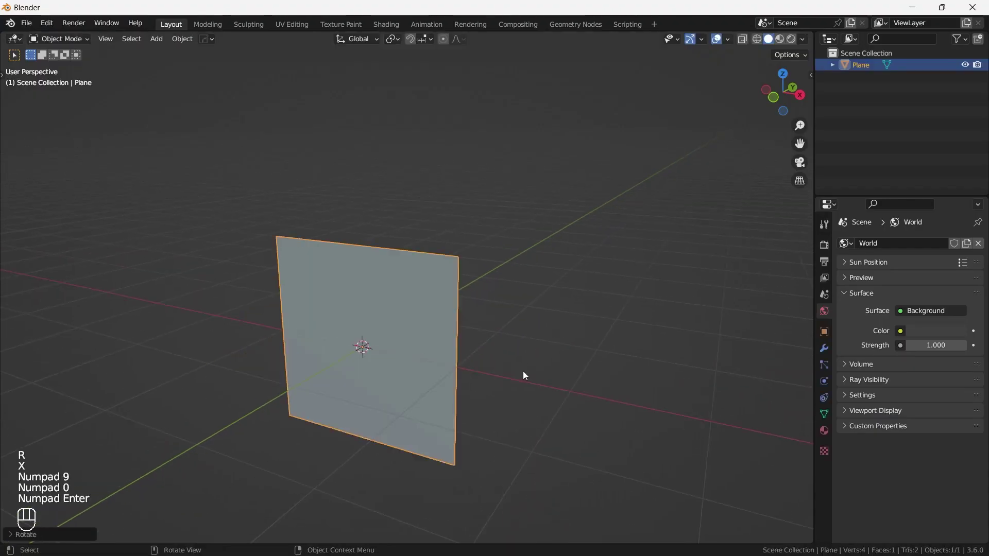
Drive the plane's Base Color with an image texture loading tree_shadow_01.png
left_click(824, 430)
scroll(845, 446, "down", 5)
left_click(901, 342)
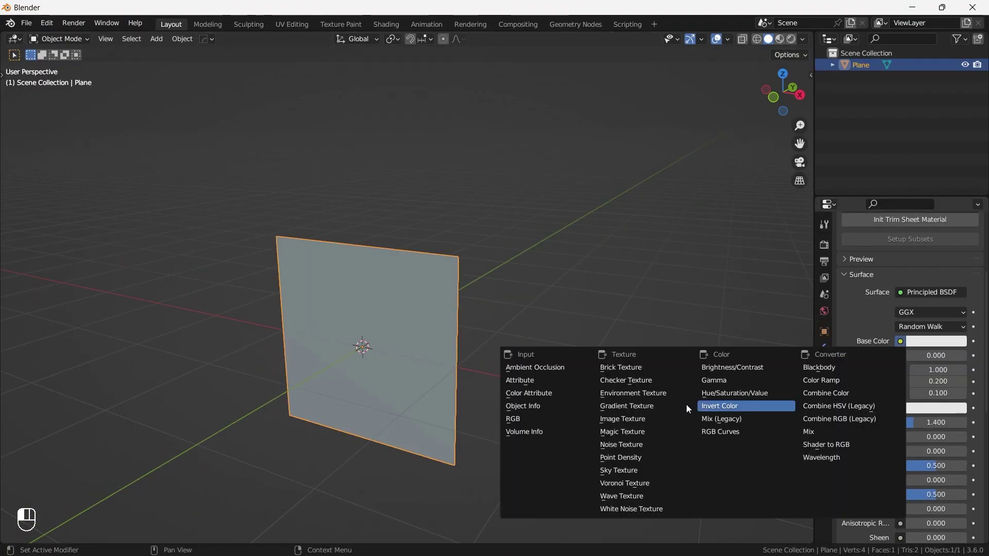
left_click(618, 426)
left_click(950, 356)
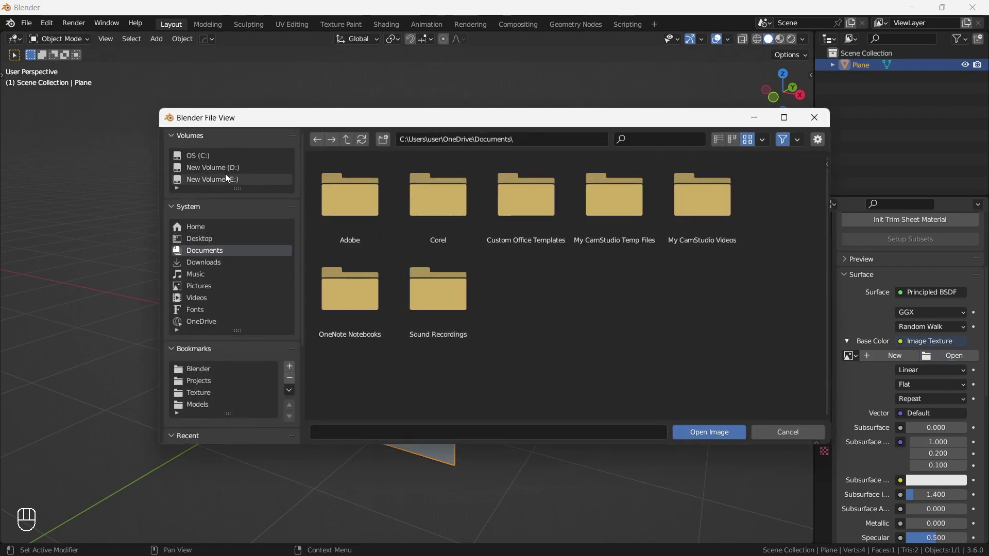
left_click(213, 168)
double_click(525, 288)
double_click(359, 225)
double_click(359, 225)
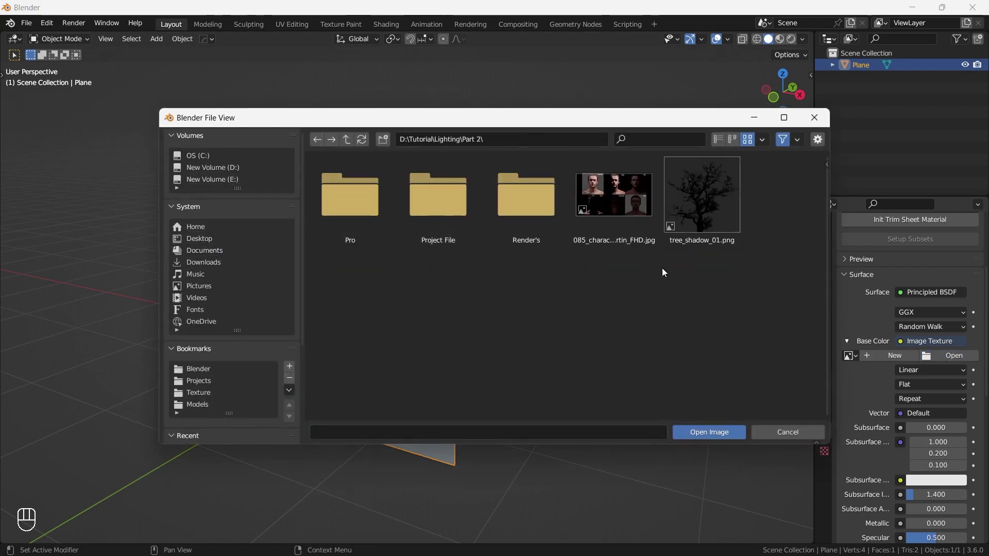
double_click(702, 206)
Switch the render engine to Eevee
scroll(839, 379, "down", 10)
left_click(865, 489)
scroll(881, 455, "down", 6)
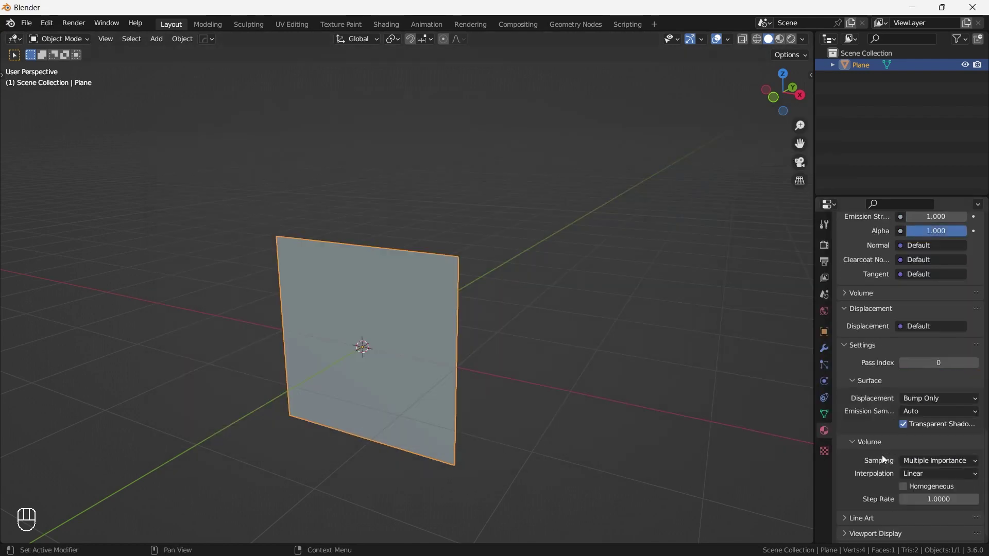
left_click(824, 245)
scroll(925, 273, "up", 3)
left_click(926, 243)
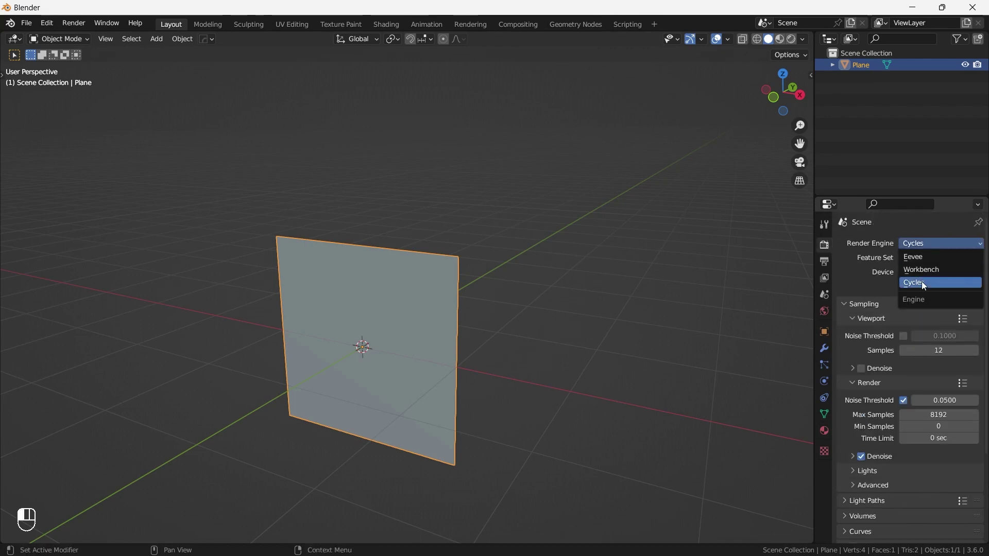
left_click(922, 256)
Set the plane material's Blend Mode and Shadow Mode to Alpha Clip
left_click(825, 431)
scroll(906, 422, "down", 15)
left_click(927, 368)
left_click(925, 394)
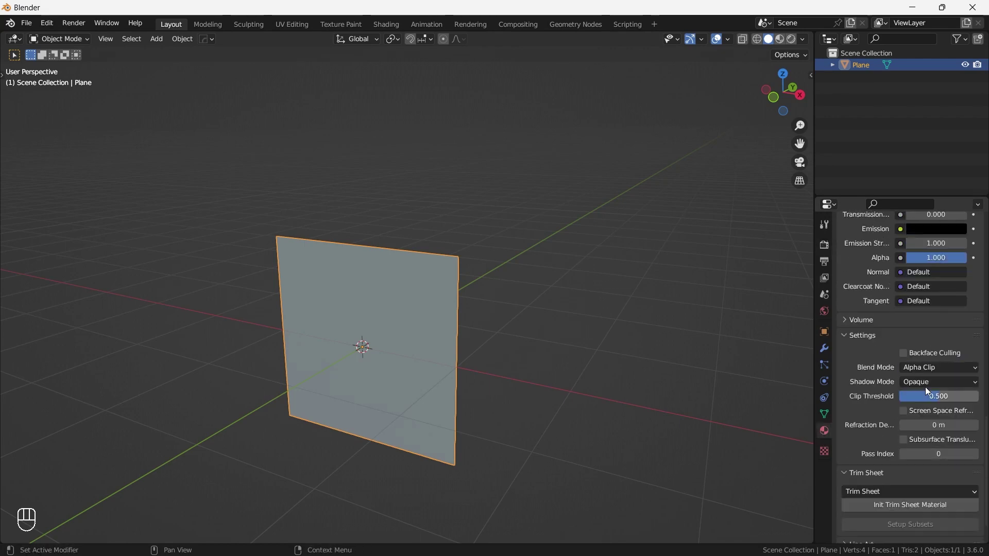
left_click(926, 382)
left_click(926, 382)
Split the 3D view vertically into two halves
left_click(918, 421)
left_click_drag(812, 33, 407, 103)
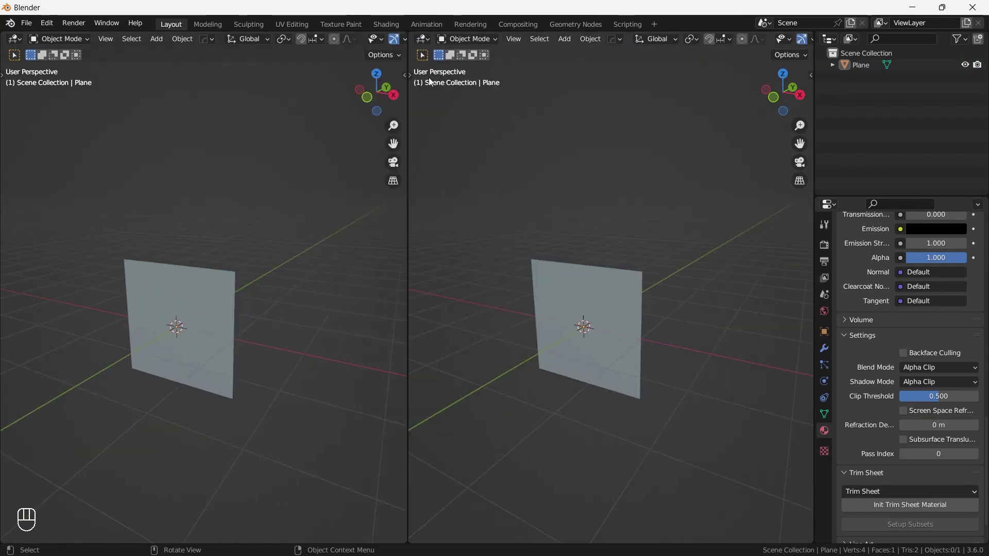
left_click(421, 39)
Make the right half a Shader Editor, delete Principled BSDF and add texture mapping controls
left_click(465, 122)
key("n")
middle_click_drag(551, 284, 635, 260)
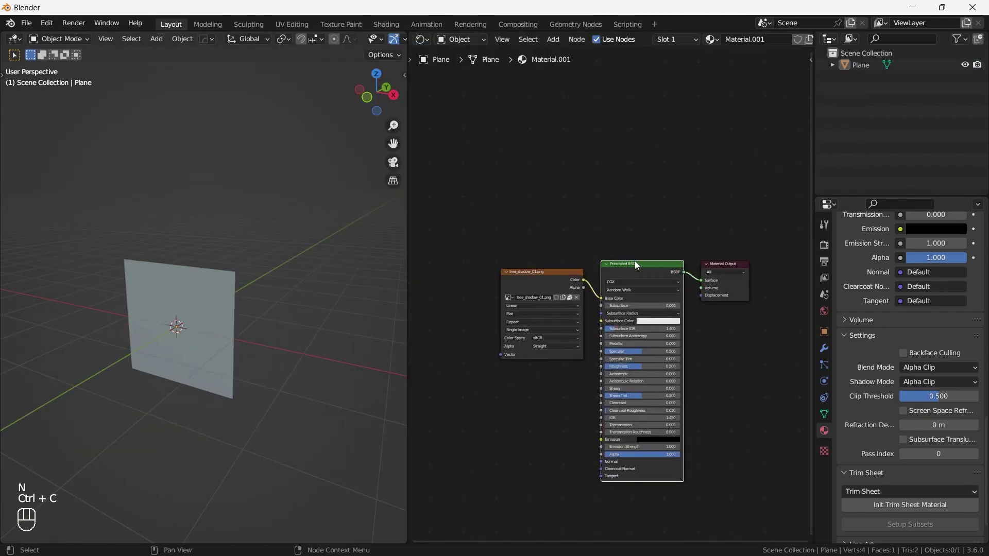
key("ctrl+x")
key("ctrl+t")
Add a Diffuse BSDF node to the plane's material
key("shift+a")
type("bsdf")
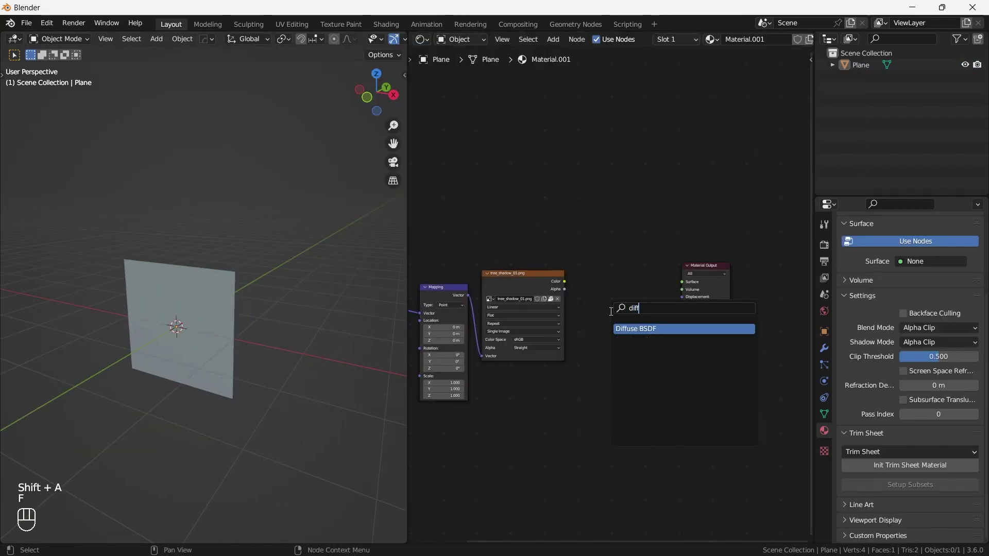
left_click(649, 328)
left_click(618, 340)
key("shift+a")
key("Escape")
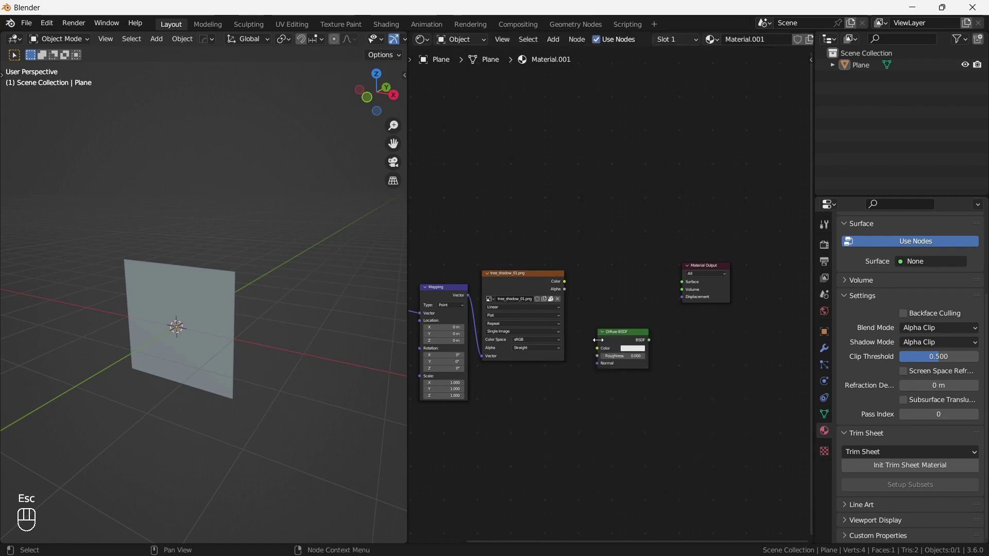
Add a Transparent BSDF node and make the Diffuse BSDF colour blue
key("shift+a")
type("tran")
left_click(633, 373)
left_click(610, 301)
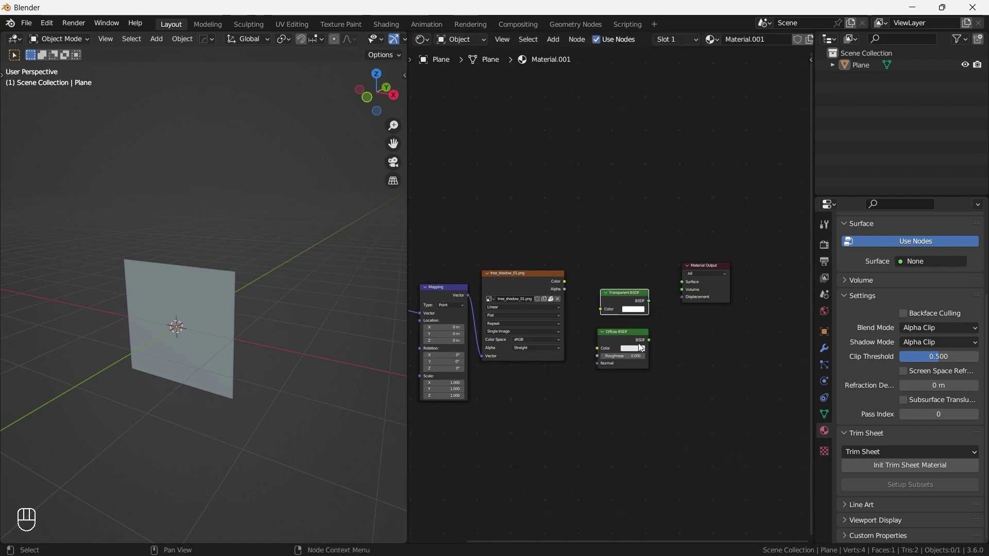
left_click(633, 348)
left_click(668, 259)
left_click(623, 293, "shift")
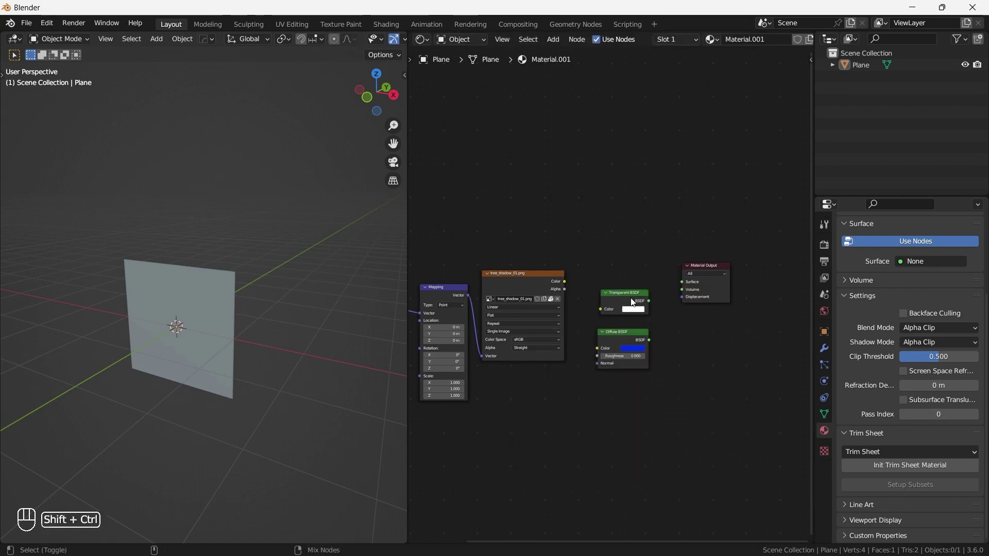
Combine the Transparent and Diffuse shaders through a Mix Shader
key("ctrl+0")
key("g")
left_click(695, 290)
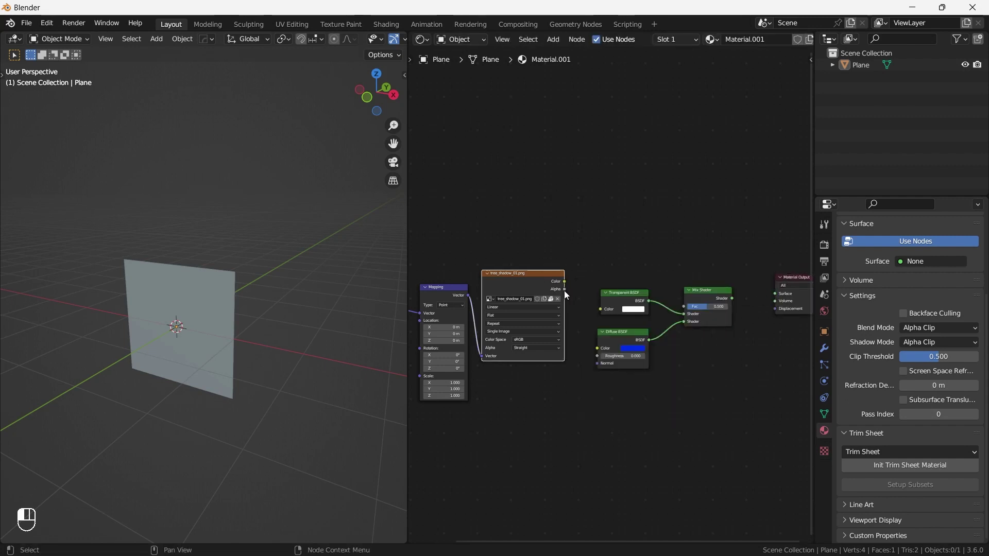
middle_click_drag(730, 264, 602, 267)
key("shift+s")
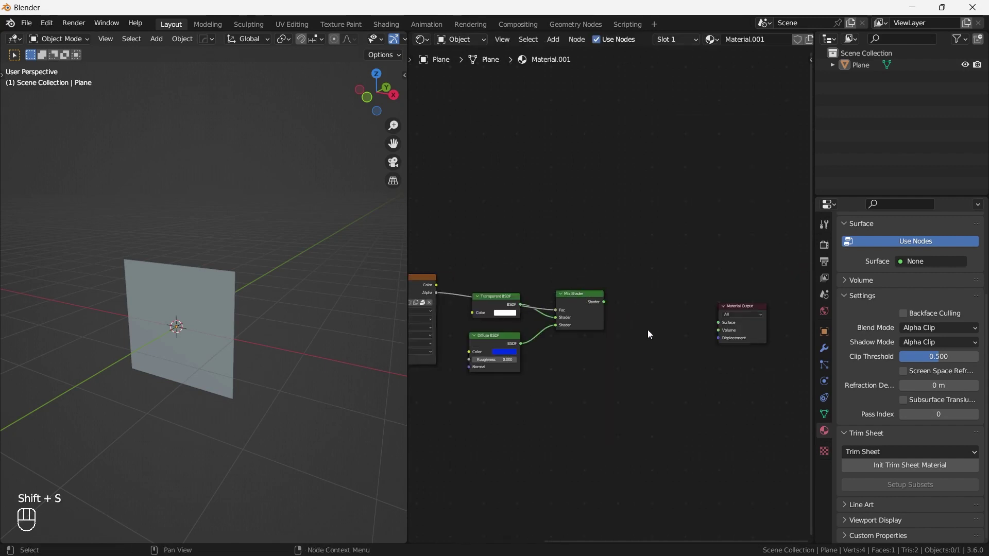
Add a second Mix Shader before the output and feed the Transparent shader into it
key("shift+a")
type("mix")
key("Down")
key("Down")
key("Return")
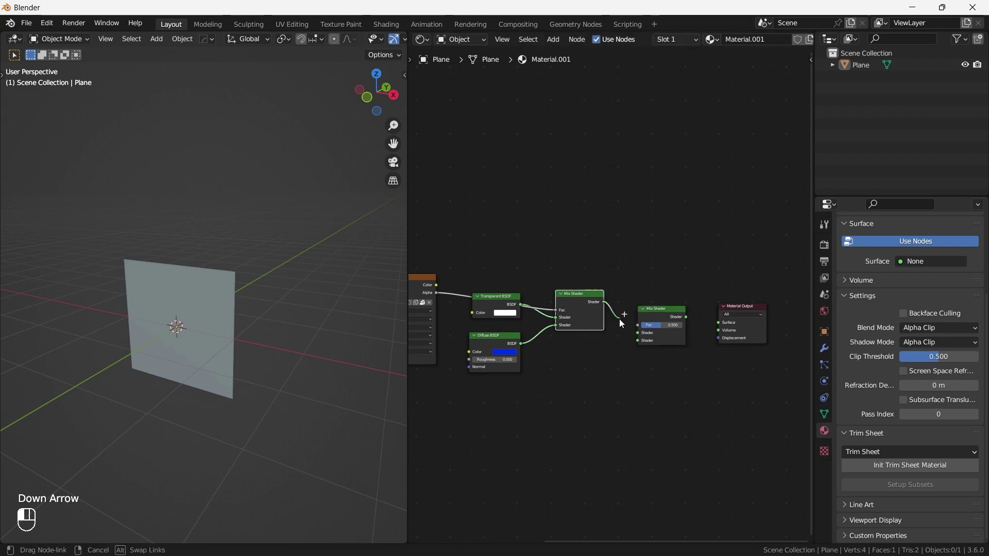
left_click(619, 319)
left_click_drag(555, 317, 638, 341)
Add a Light Path node, wire Is Camera Ray into the mix Fac and connect to Surface
key("shift+a")
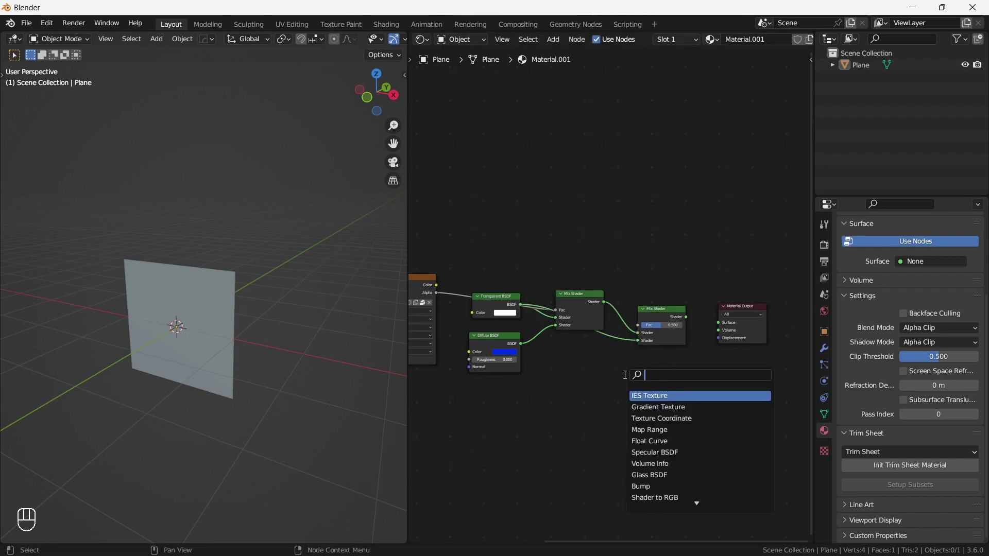
type("light path")
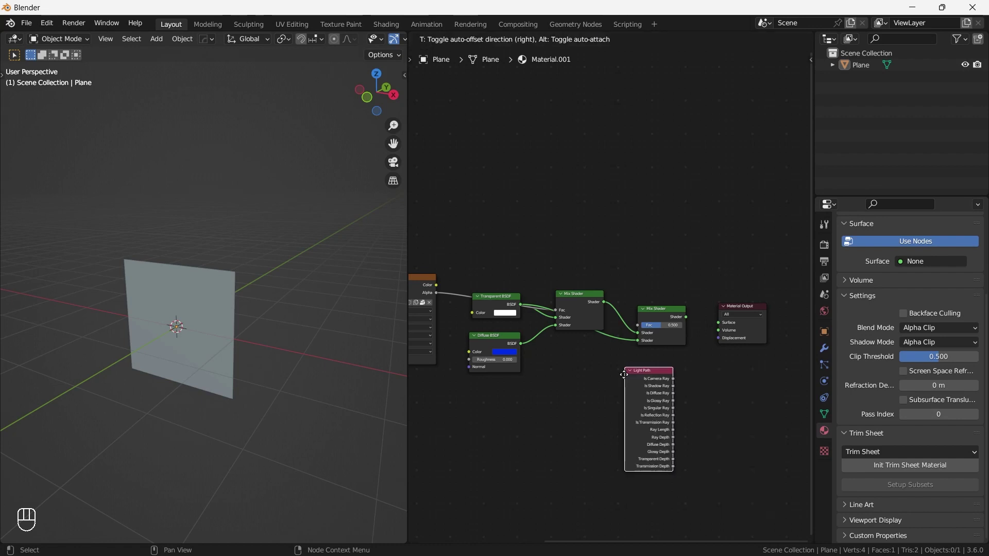
key("Return")
left_click(595, 171)
left_click_drag(628, 171, 718, 322)
left_click(683, 319)
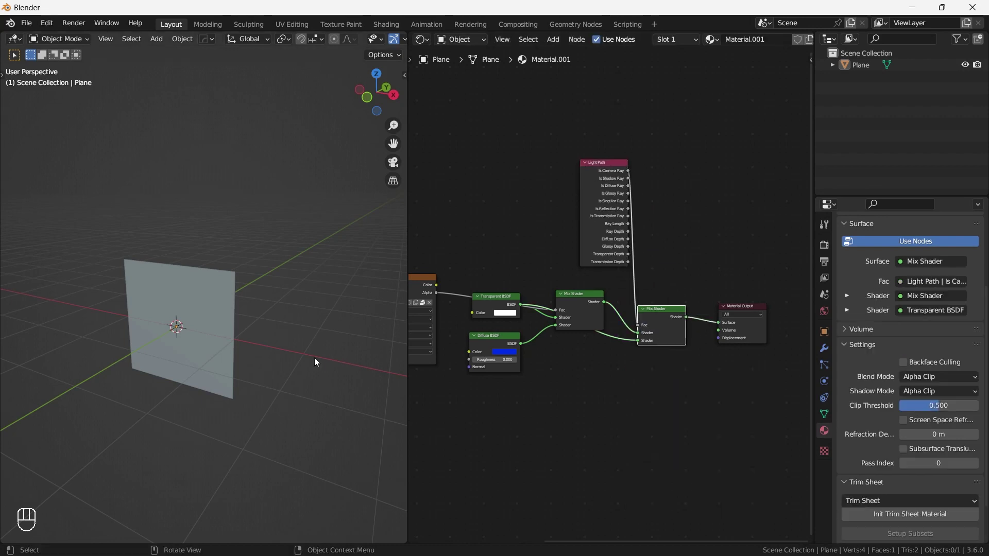
mouse_move(316, 358)
middle_mouse_down()
mouse_move(316, 380)
mouse_move(302, 347)
mouse_move(148, 372)
mouse_move(202, 357)
middle_mouse_up()
Preview in Rendered shading, view the ground plane and rotate the sun to place the tree shadow
key("z")
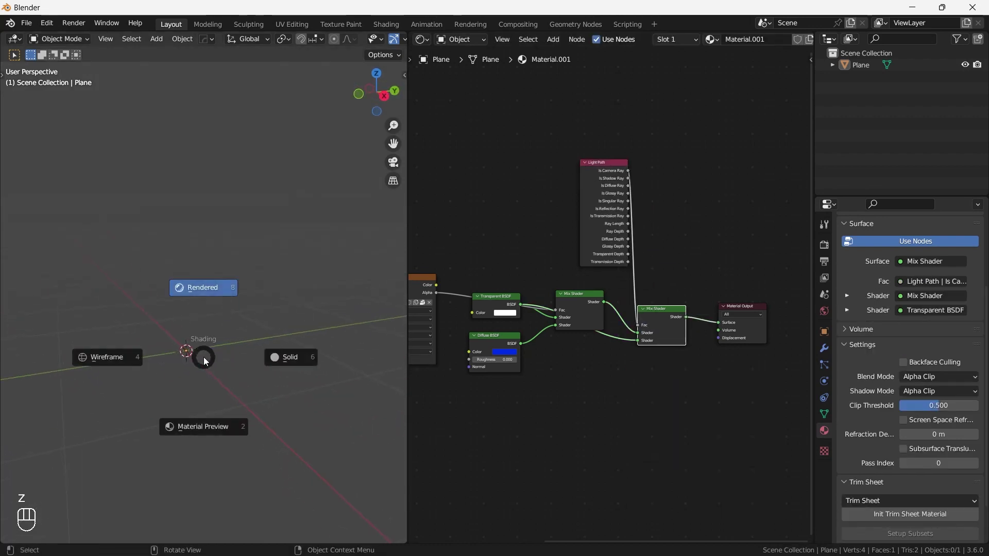
left_click(267, 350)
middle_click_drag(267, 350, 216, 367)
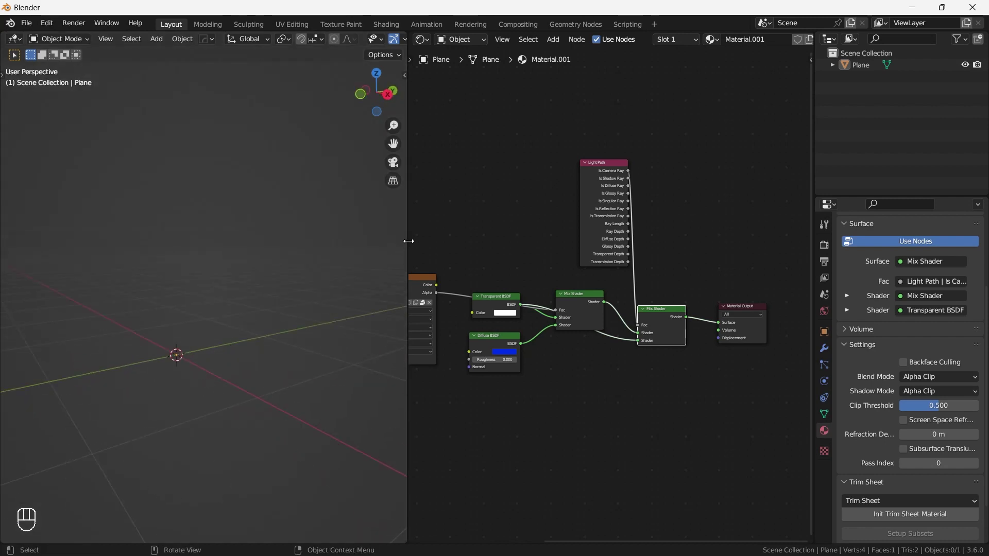
left_click_drag(408, 241, 309, 241)
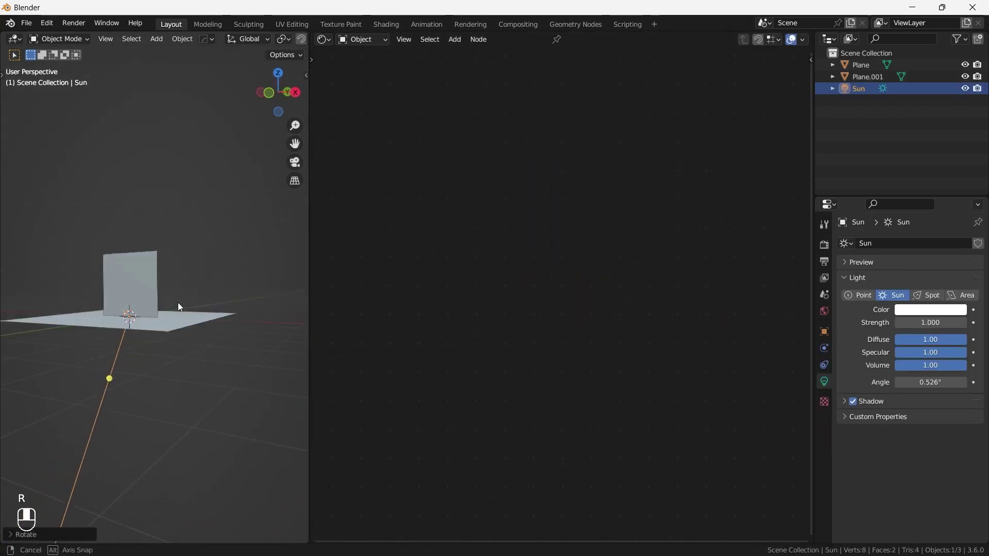
middle_click_drag(178, 302, 132, 344)
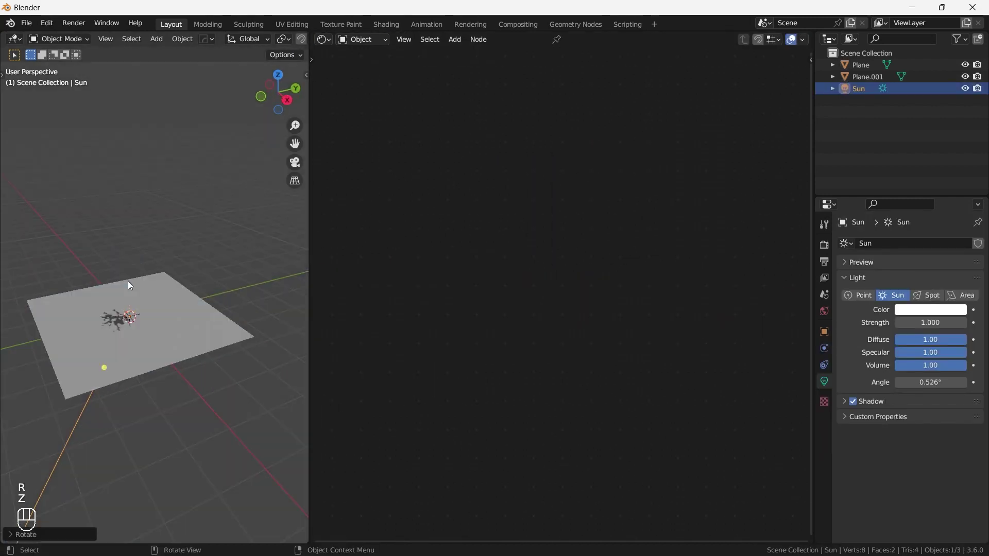
scroll(171, 319, "up", 4)
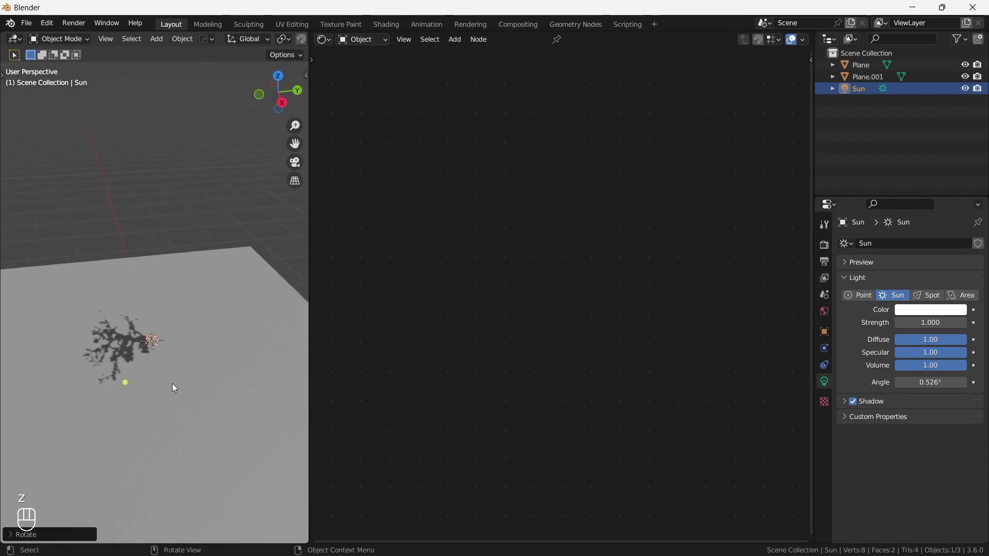
middle_click_drag(181, 385, 163, 352, "shift")
key("r")
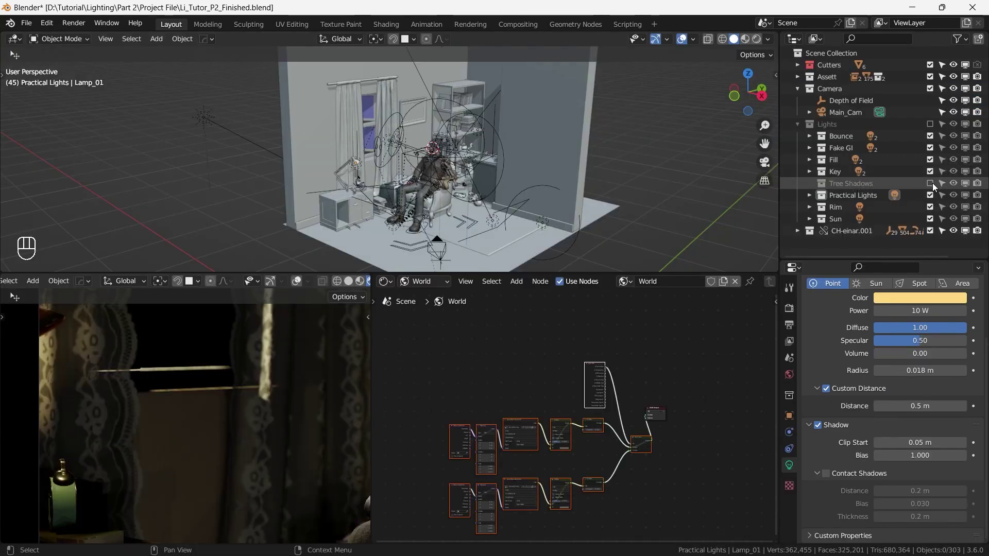
Include the Tree Shadows collection and set the Shader Editor to Object shaders
left_click(930, 184)
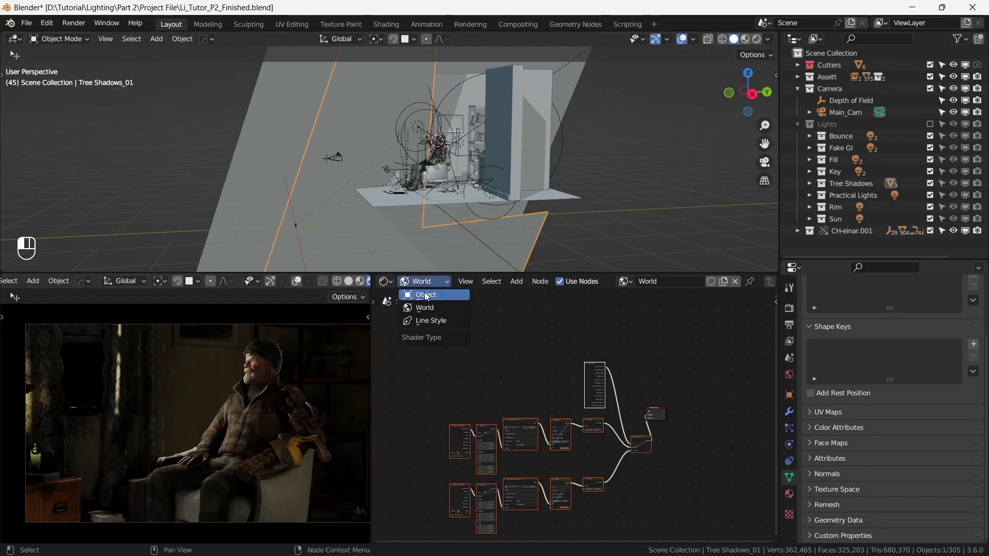
left_click(426, 297)
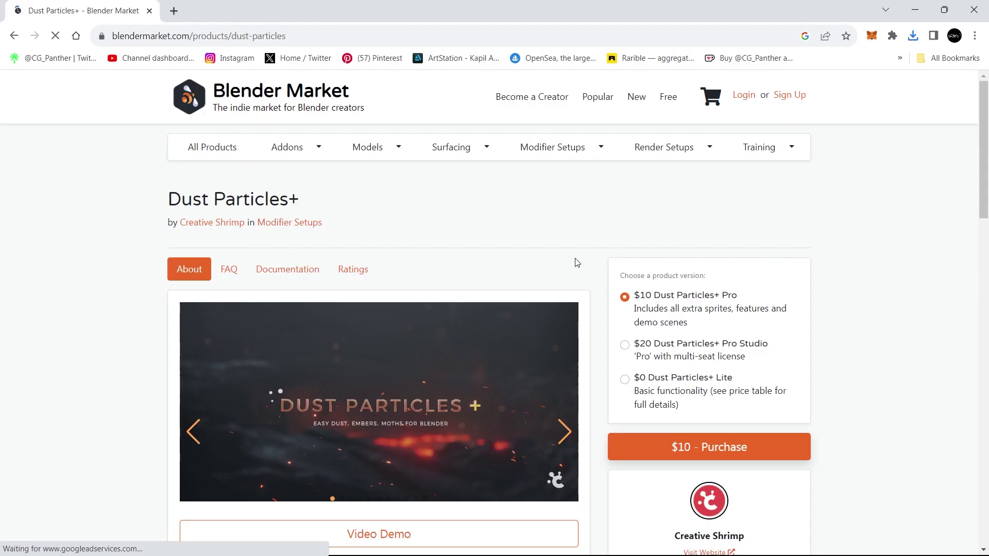
scroll(574, 269, "down", 4)
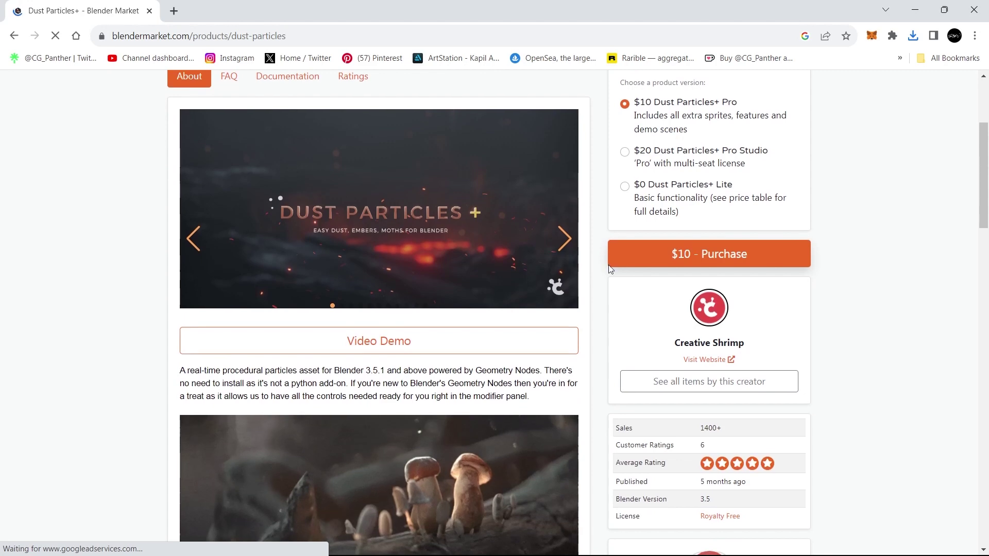
Pick the $0 Dust Particles+ Lite option and scroll through the product description
left_click(625, 186)
scroll(591, 267, "down", 4)
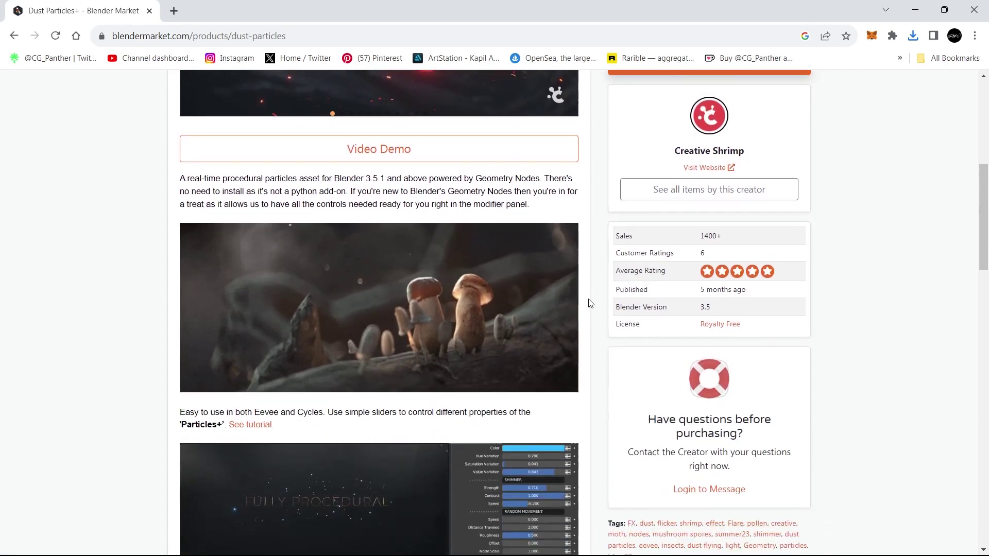
scroll(590, 304, "down", 4)
scroll(586, 379, "down", 3)
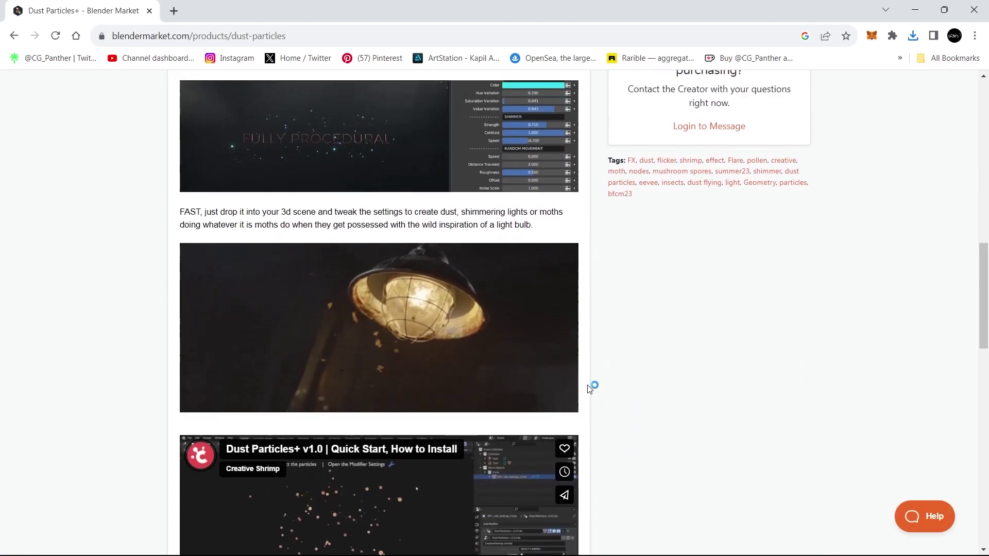
scroll(590, 388, "up", 10)
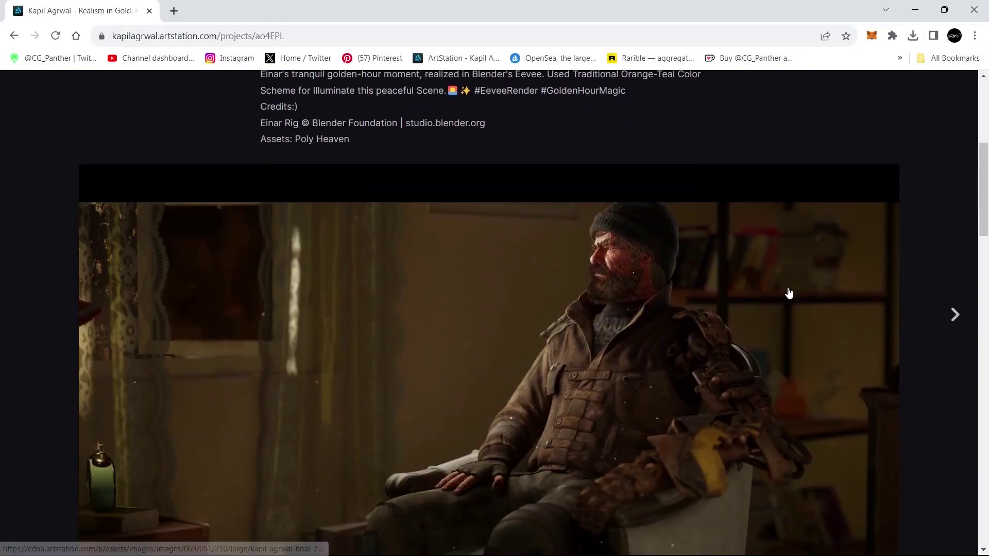
Scroll past the final renders to the project's Breakdown video
scroll(788, 293, "down", 10)
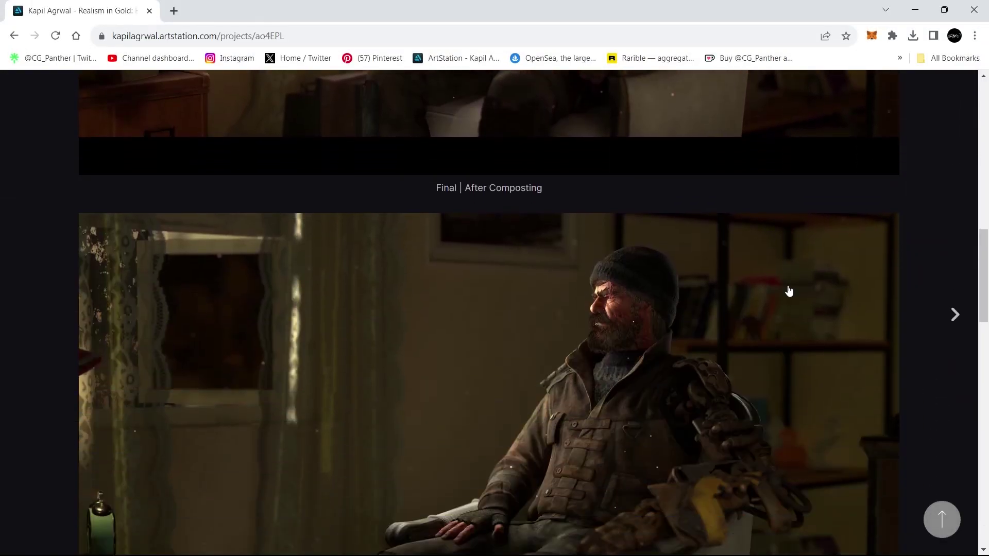
scroll(788, 291, "down", 20)
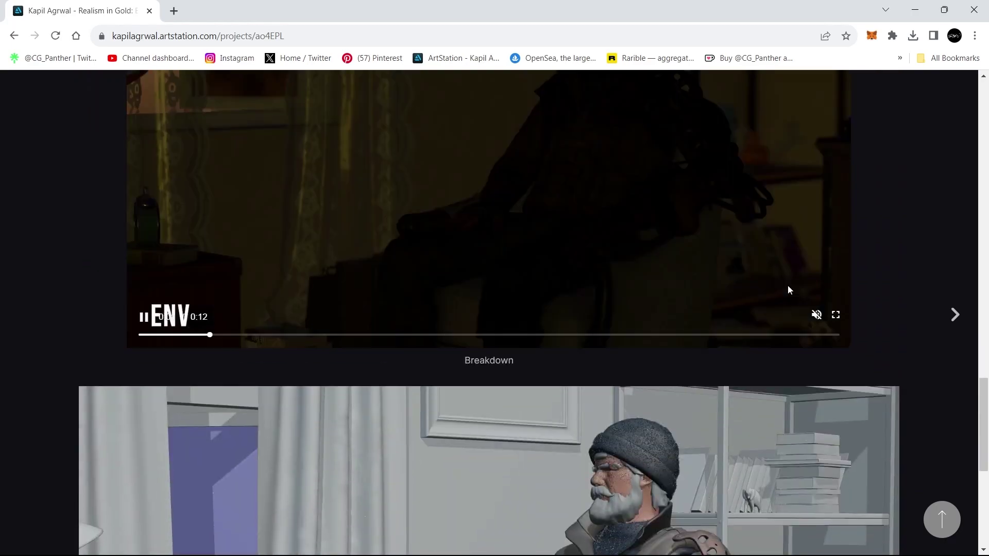